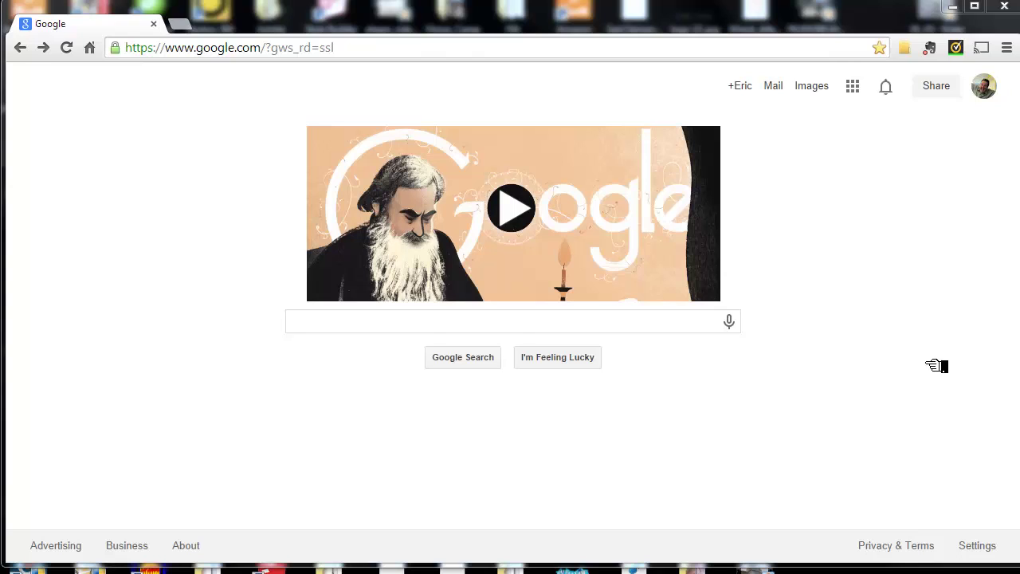
Open Google Sites from the Google apps launcher
{"action": "left_click_drag", "start_coordinate": [924, 351], "coordinate": [977, 102]}
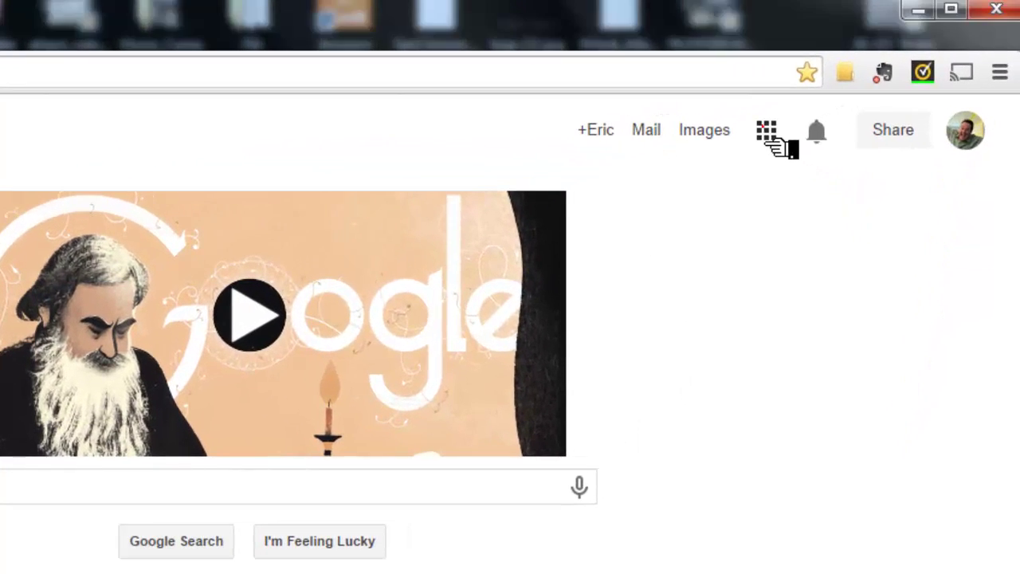
{"action": "left_click", "coordinate": [794, 121]}
{"action": "left_click_drag", "start_coordinate": [921, 569], "coordinate": [888, 444]}
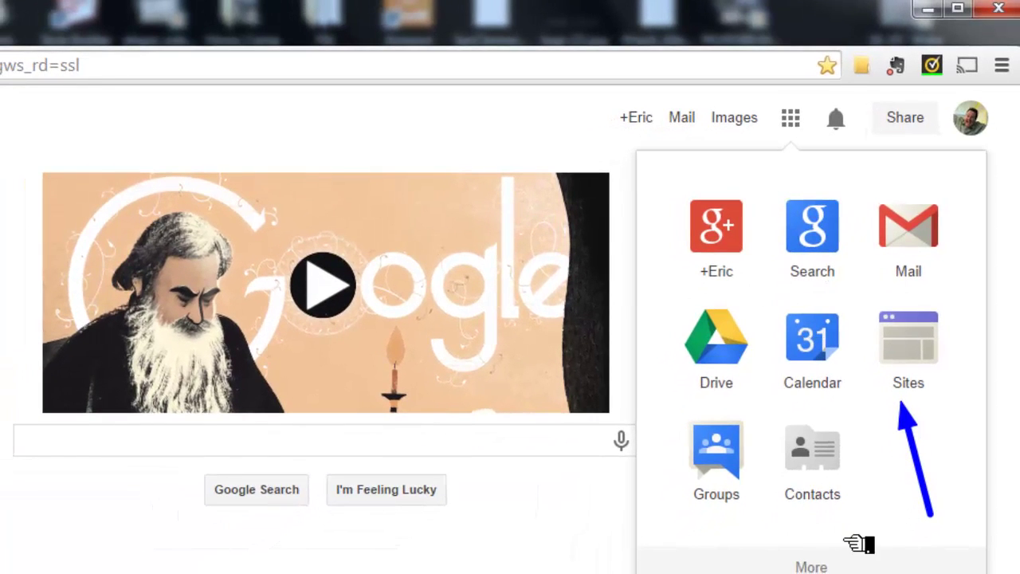
{"action": "key", "text": "Escape"}
{"action": "left_click", "coordinate": [821, 568]}
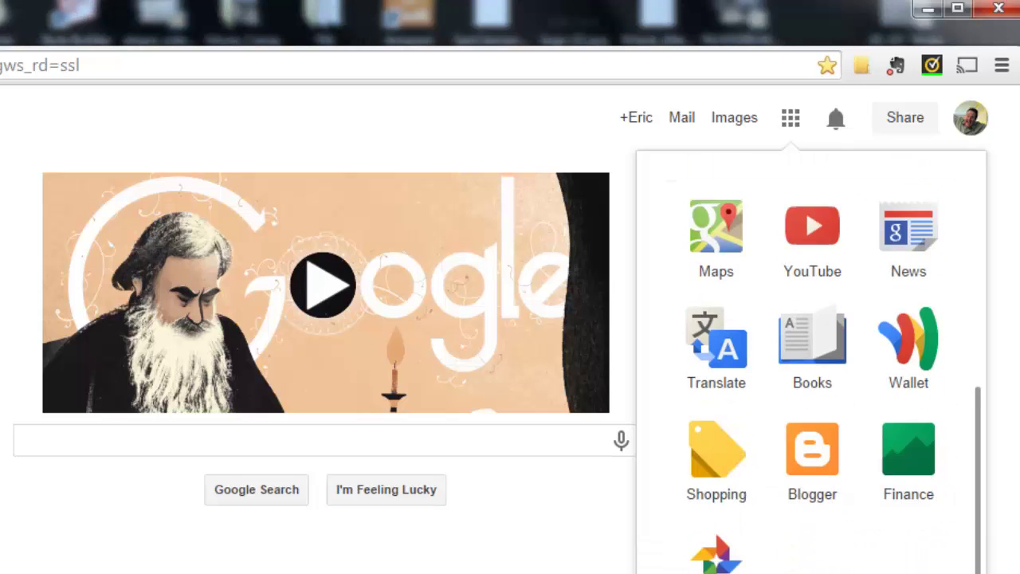
{"action": "left_click_drag", "start_coordinate": [979, 568], "coordinate": [981, 291]}
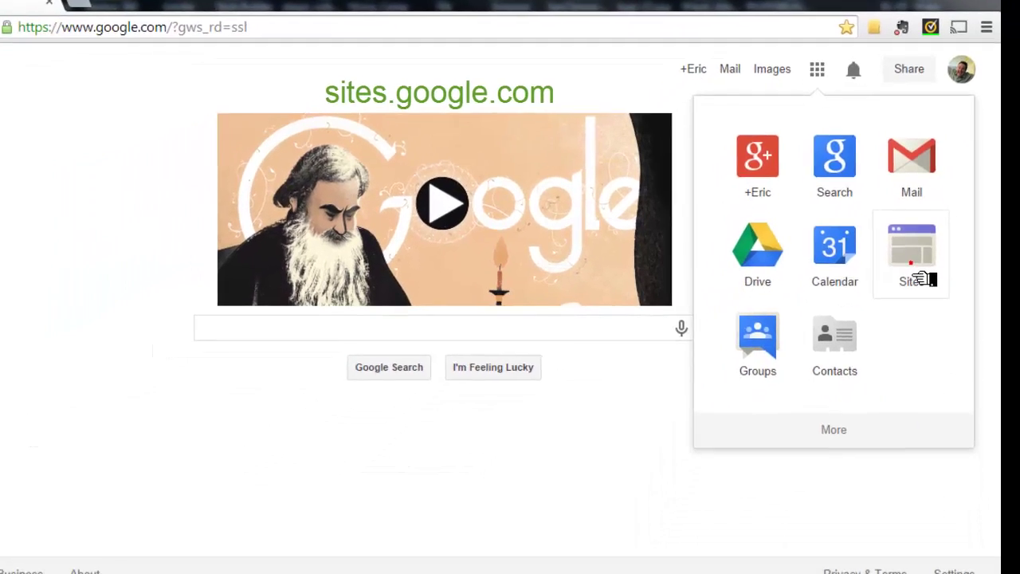
{"action": "left_click", "coordinate": [909, 343]}
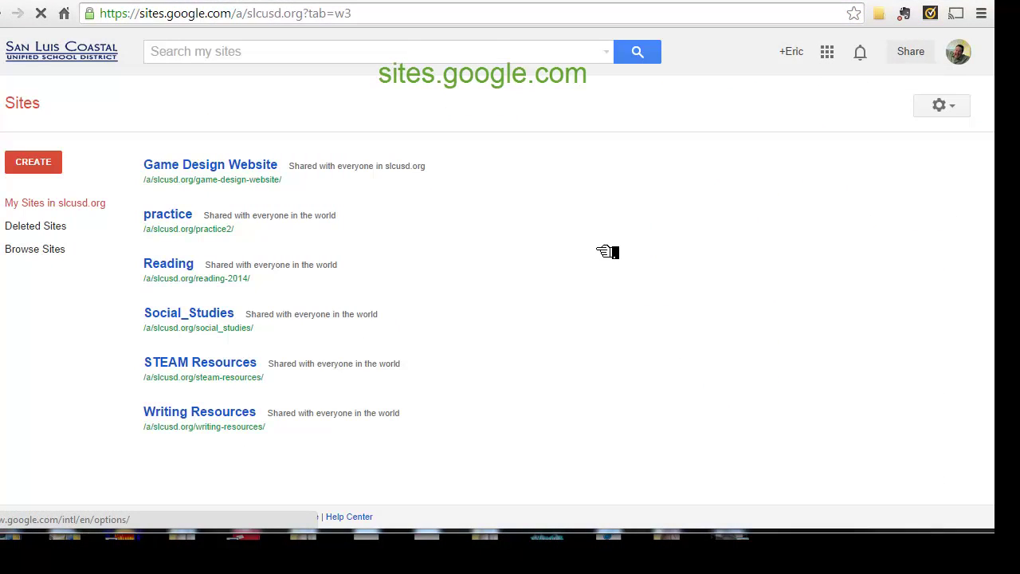
{"action": "mouse_move", "coordinate": [614, 146]}
{"action": "left_mouse_down"}
{"action": "mouse_move", "coordinate": [398, 243]}
{"action": "mouse_move", "coordinate": [417, 316]}
{"action": "left_mouse_up"}
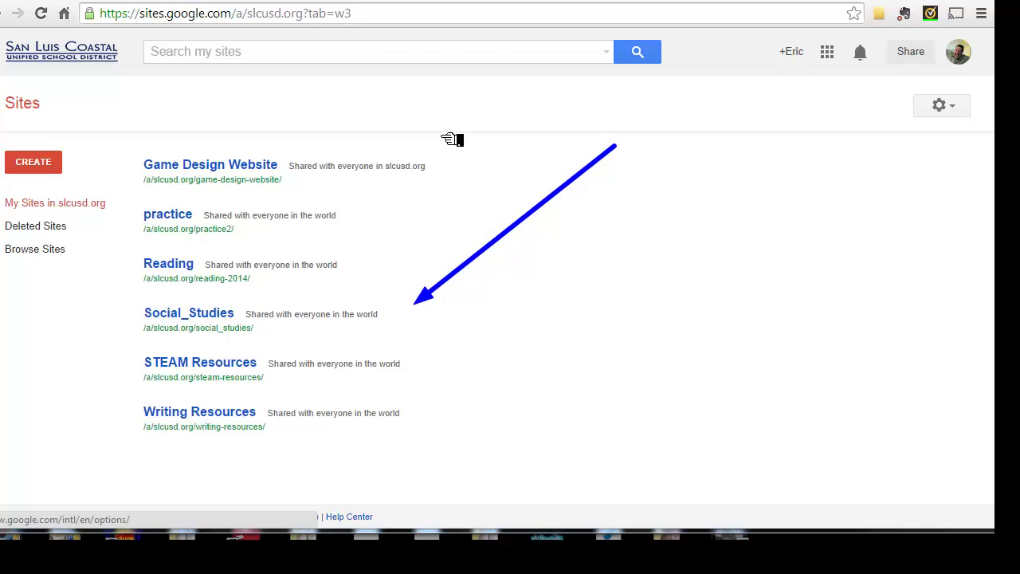
{"action": "left_click_drag", "start_coordinate": [419, 125], "coordinate": [302, 153]}
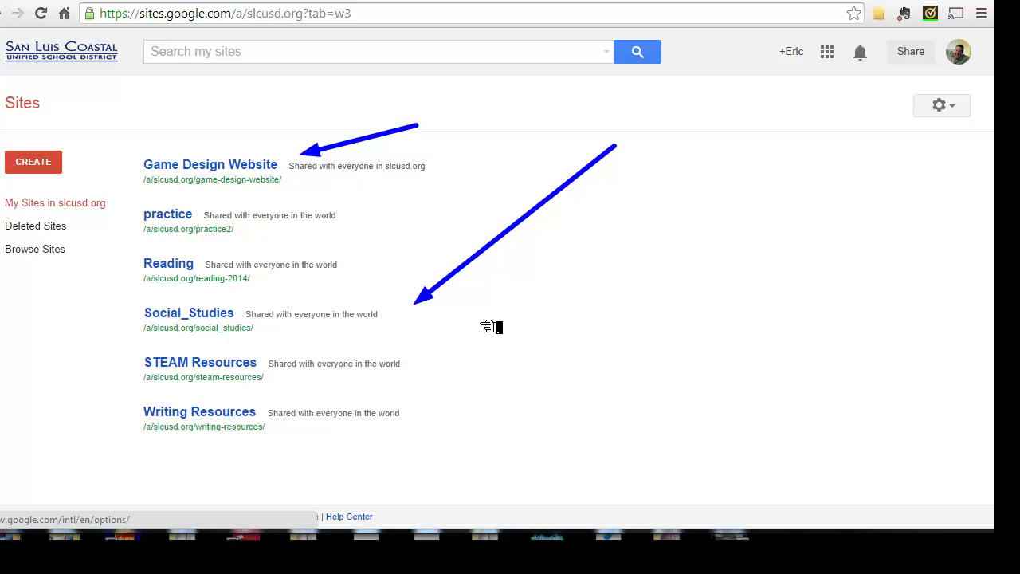
{"action": "key", "text": "Escape"}
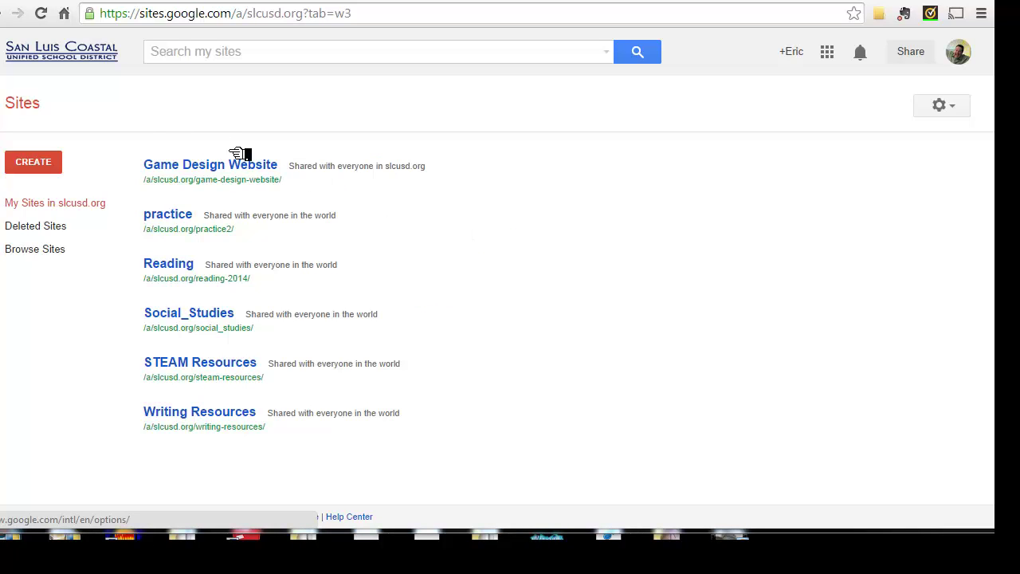
{"action": "left_click_drag", "start_coordinate": [177, 109], "coordinate": [61, 161]}
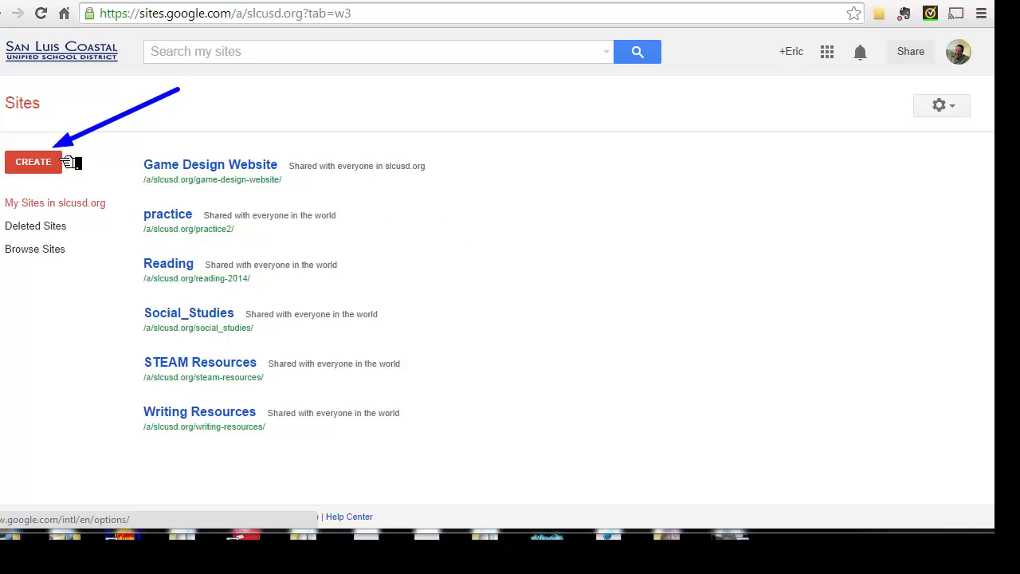
{"action": "key", "text": "Escape"}
Start creating a new site and enter the teacher's name followed by "Site" as the site name
{"action": "left_click", "coordinate": [49, 172]}
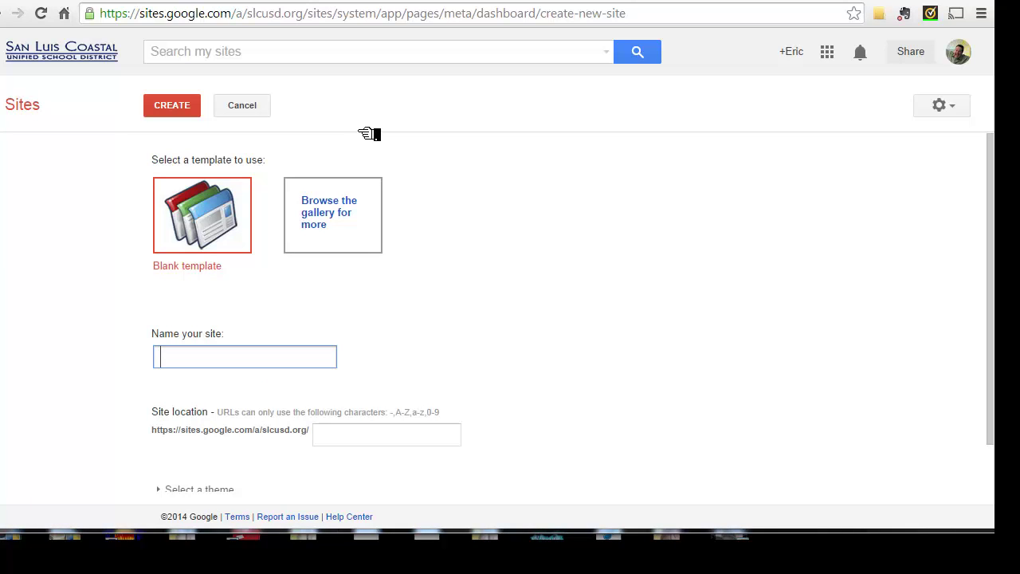
{"action": "left_click_drag", "start_coordinate": [349, 126], "coordinate": [263, 182]}
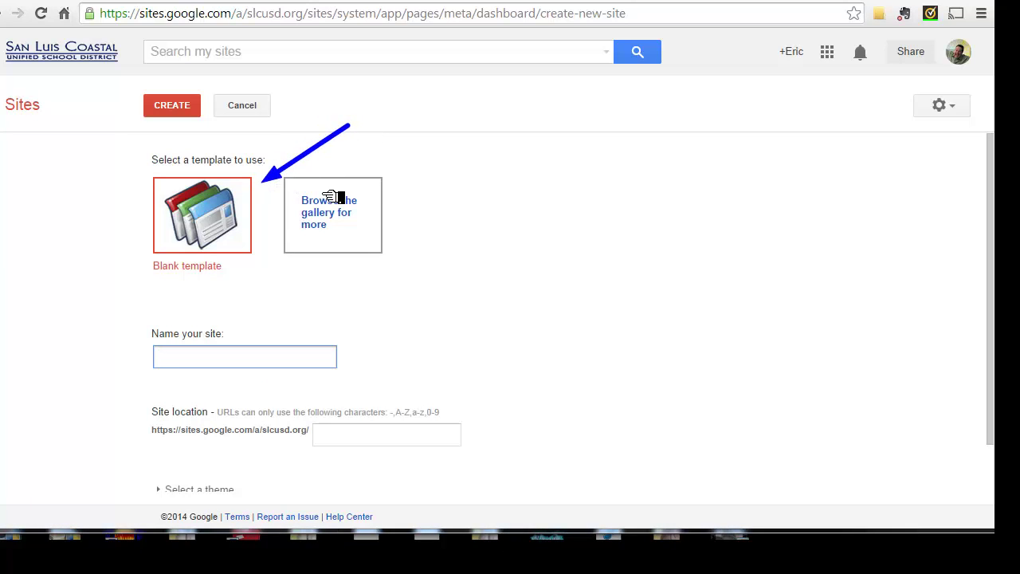
{"action": "key", "text": "Escape"}
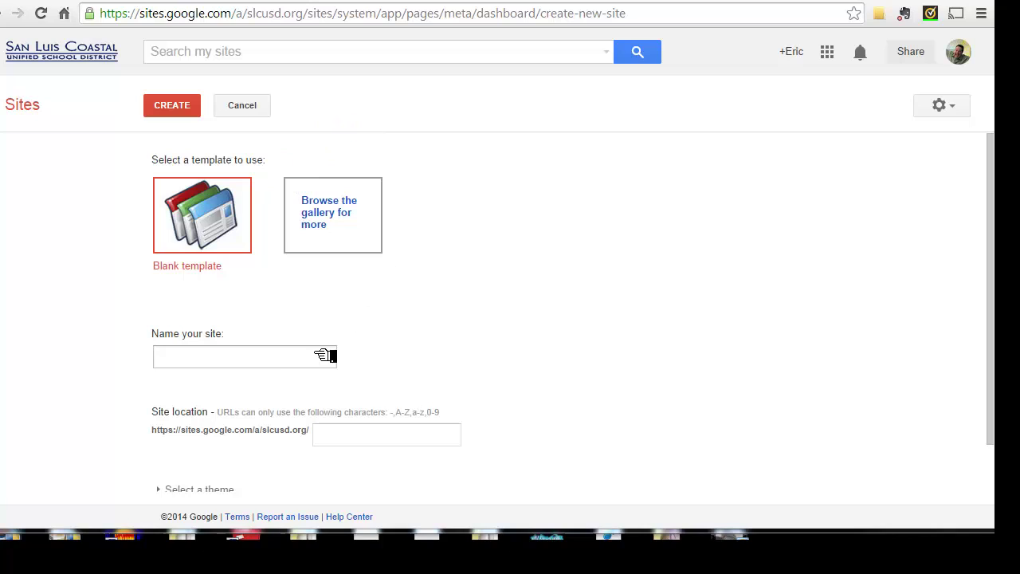
{"action": "left_click", "coordinate": [248, 364]}
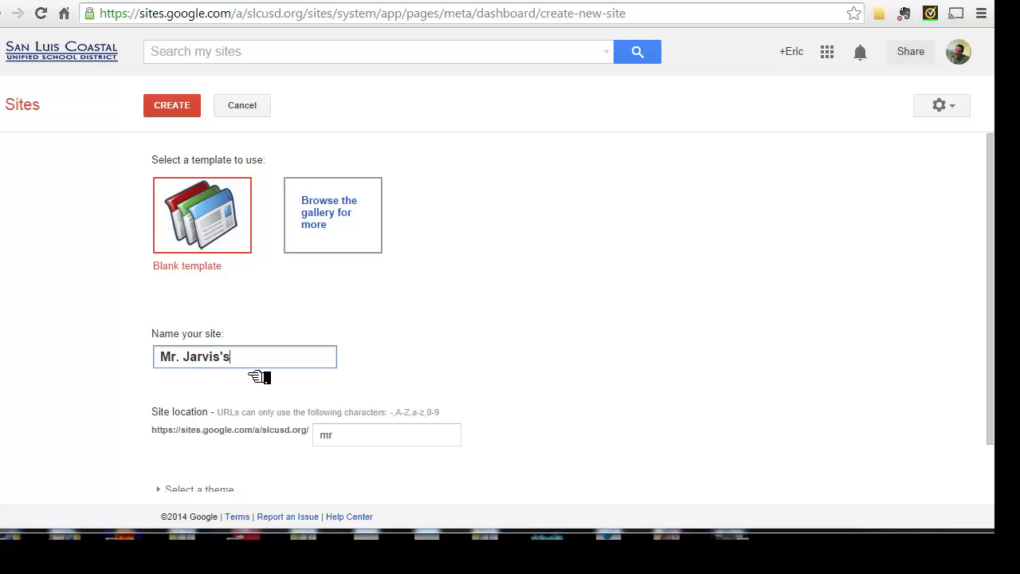
{"action": "type", "text": "Mr. Jarvis's Site"}
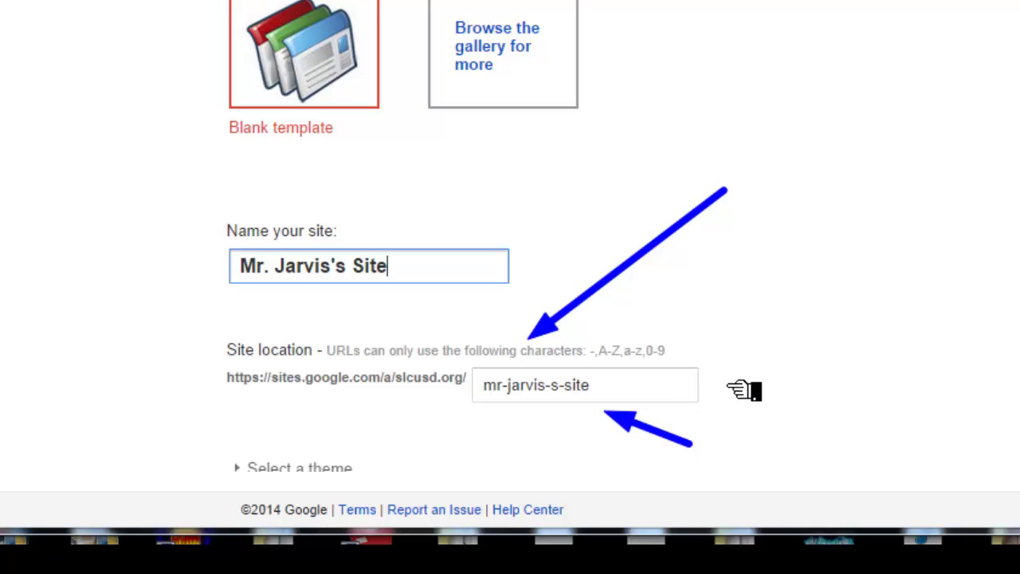
{"action": "left_click", "coordinate": [729, 388]}
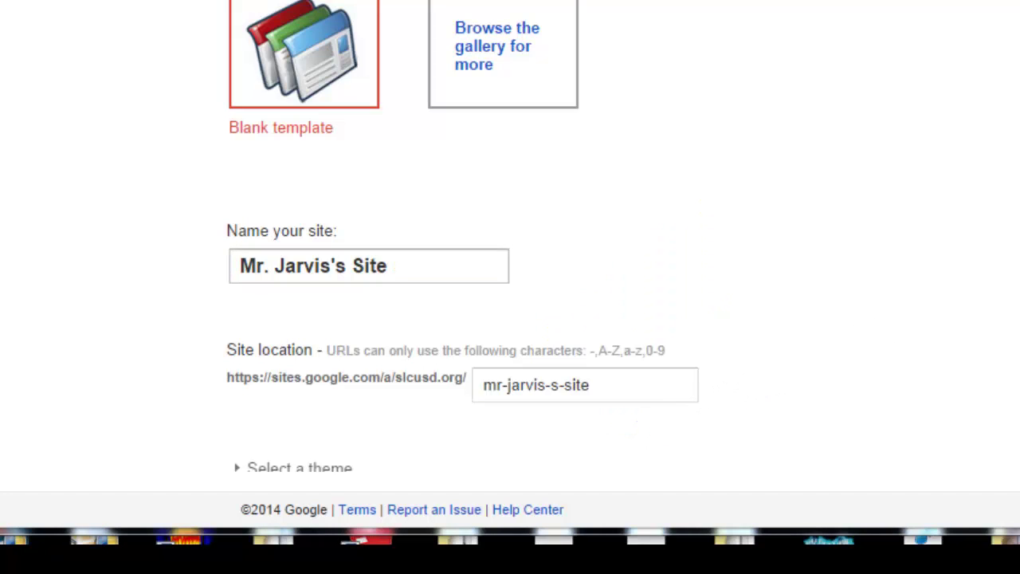
Expand the theme selection for the new site
{"action": "scroll", "coordinate": [463, 236], "scroll_direction": "down", "scroll_amount": 2}
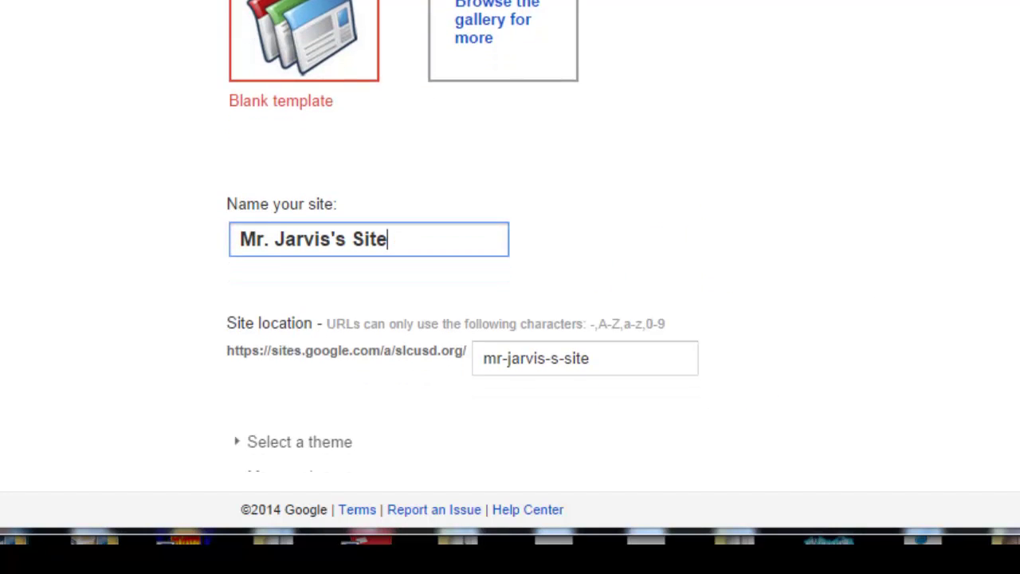
{"action": "scroll", "coordinate": [464, 236], "scroll_direction": "up", "scroll_amount": 2}
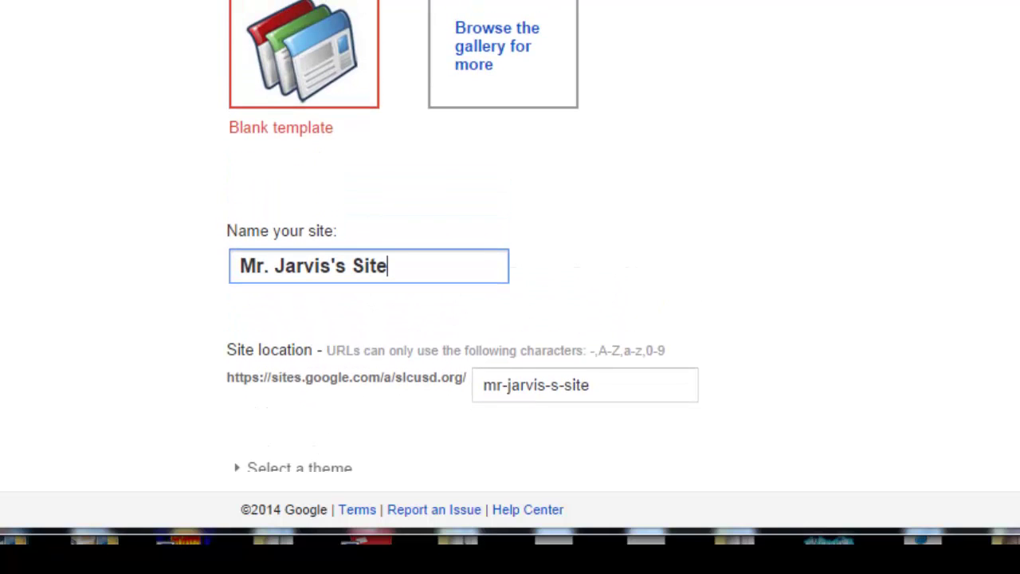
{"action": "scroll", "coordinate": [464, 236], "scroll_direction": "down", "scroll_amount": 2}
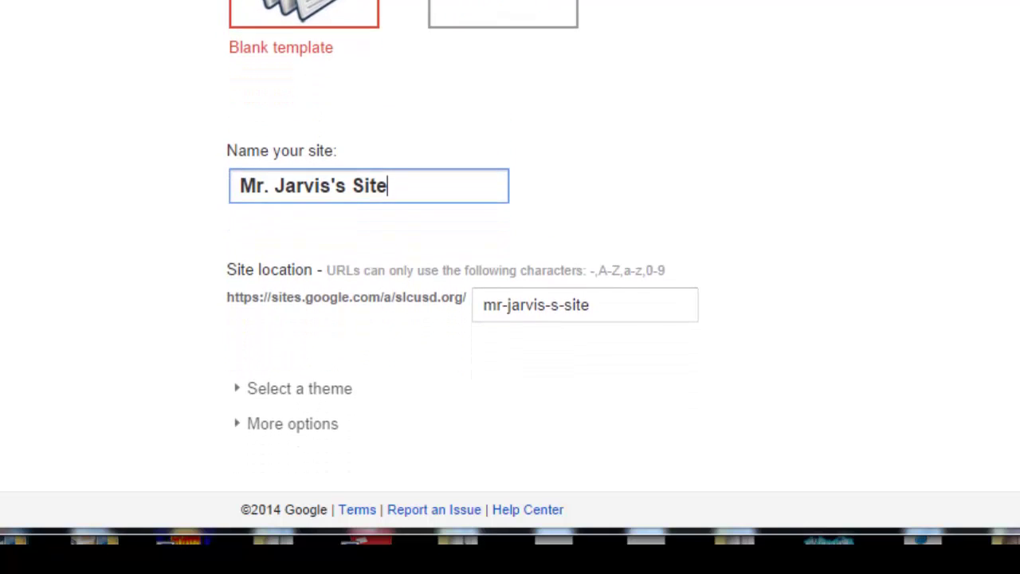
{"action": "scroll", "coordinate": [463, 236], "scroll_direction": "up", "scroll_amount": 2}
{"action": "scroll", "coordinate": [464, 236], "scroll_direction": "down", "scroll_amount": 2}
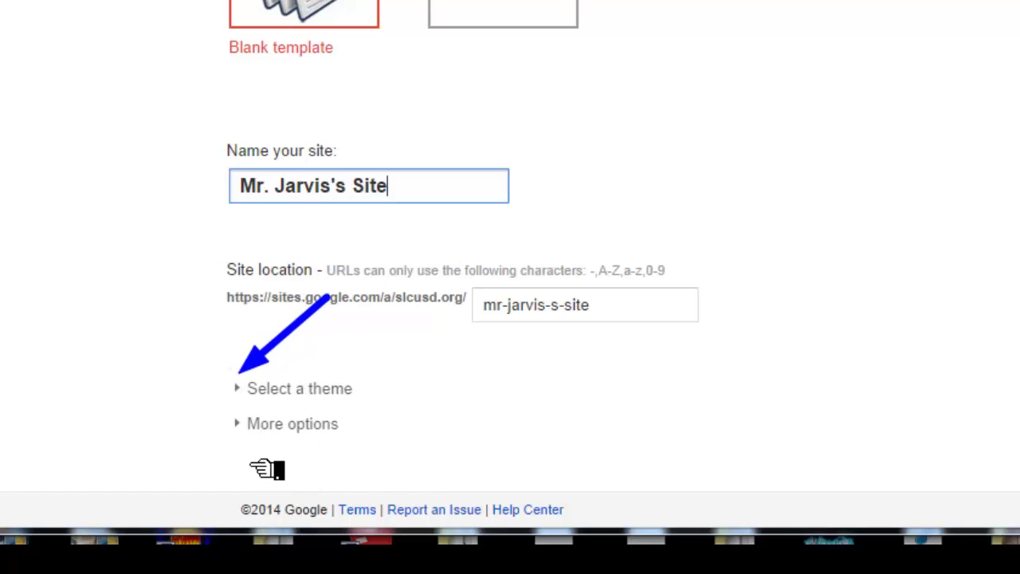
{"action": "key", "text": "Escape"}
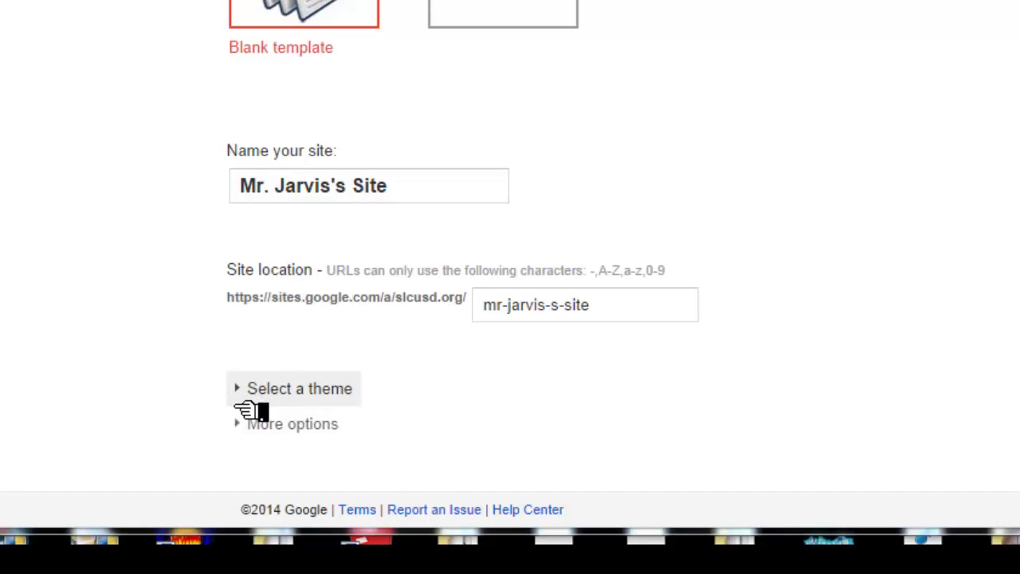
{"action": "left_click", "coordinate": [239, 403]}
Choose the Terra: Water theme for the new site
{"action": "scroll", "coordinate": [573, 358], "scroll_direction": "down", "scroll_amount": 3}
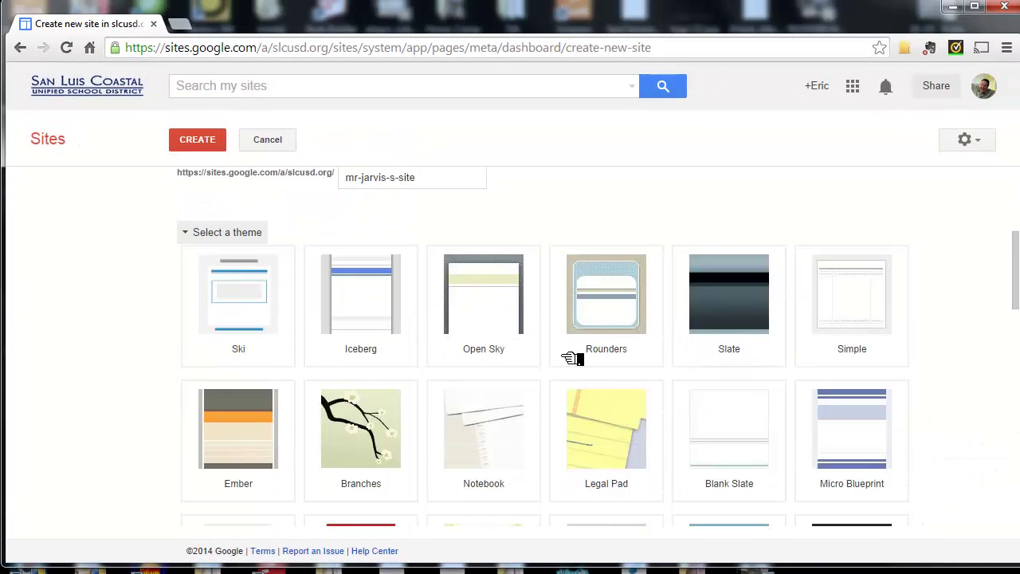
{"action": "scroll", "coordinate": [572, 359], "scroll_direction": "down", "scroll_amount": 5}
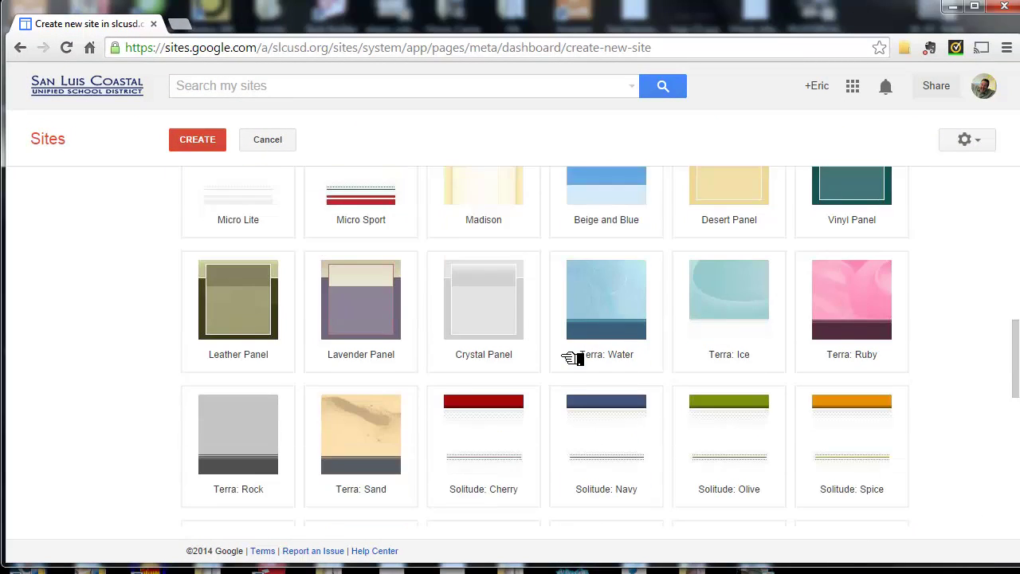
{"action": "scroll", "coordinate": [572, 358], "scroll_direction": "down", "scroll_amount": 3}
{"action": "scroll", "coordinate": [572, 359], "scroll_direction": "up", "scroll_amount": 2}
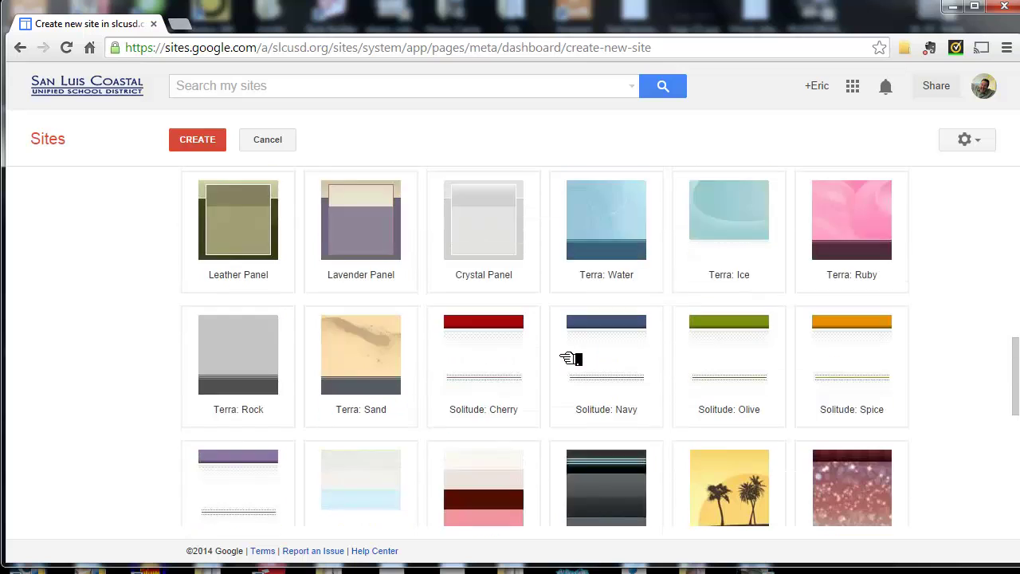
{"action": "scroll", "coordinate": [571, 359], "scroll_direction": "up", "scroll_amount": 1}
{"action": "scroll", "coordinate": [571, 359], "scroll_direction": "down", "scroll_amount": 1}
{"action": "scroll", "coordinate": [570, 358], "scroll_direction": "up", "scroll_amount": 1}
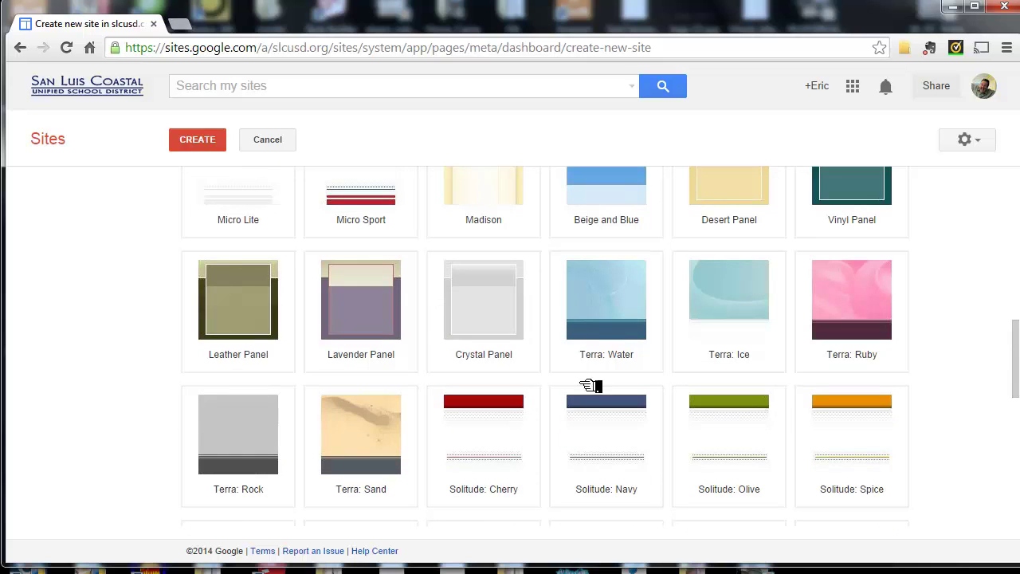
{"action": "scroll", "coordinate": [607, 405], "scroll_direction": "up", "scroll_amount": 1}
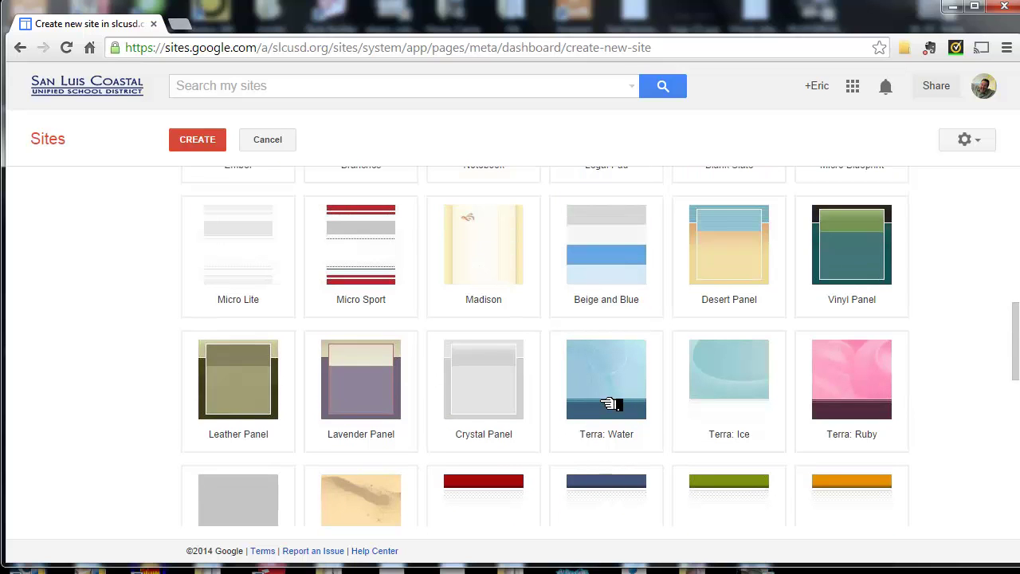
{"action": "left_click", "coordinate": [608, 404]}
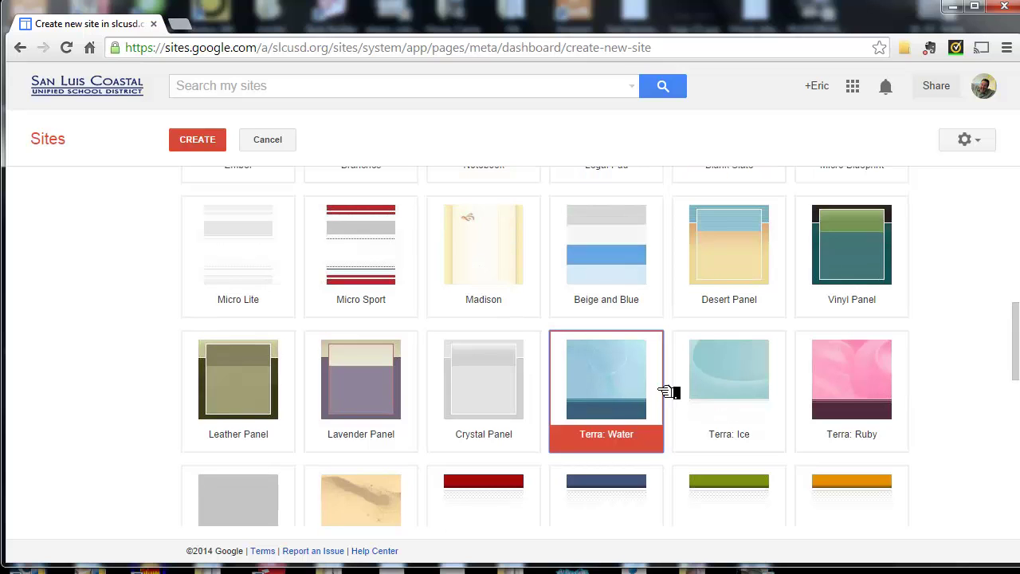
Expand the additional site options and review the site categories and site description fields
{"action": "scroll", "coordinate": [588, 394], "scroll_direction": "down", "scroll_amount": 8}
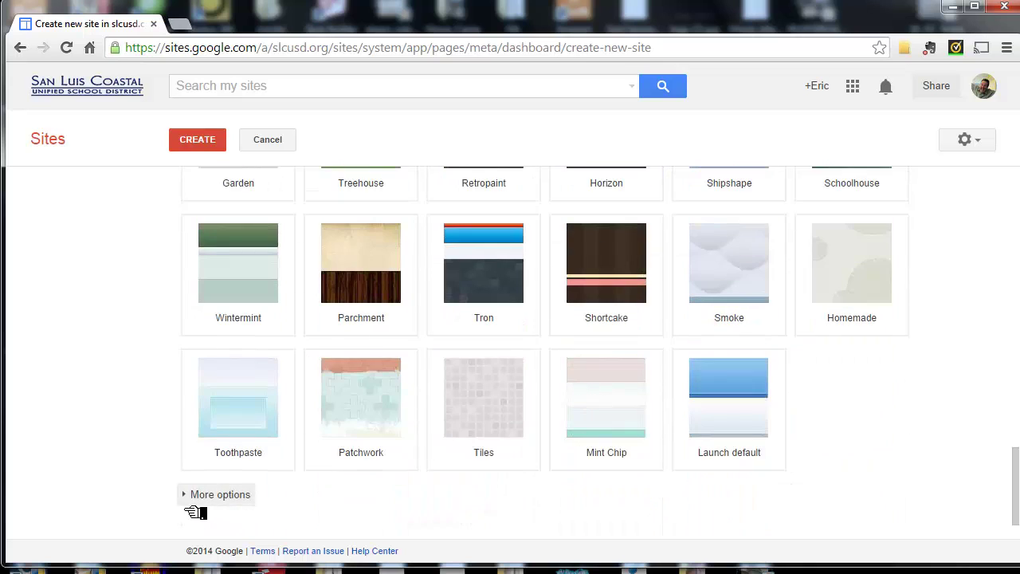
{"action": "left_click", "coordinate": [195, 507]}
{"action": "scroll", "coordinate": [518, 424], "scroll_direction": "down", "scroll_amount": 2}
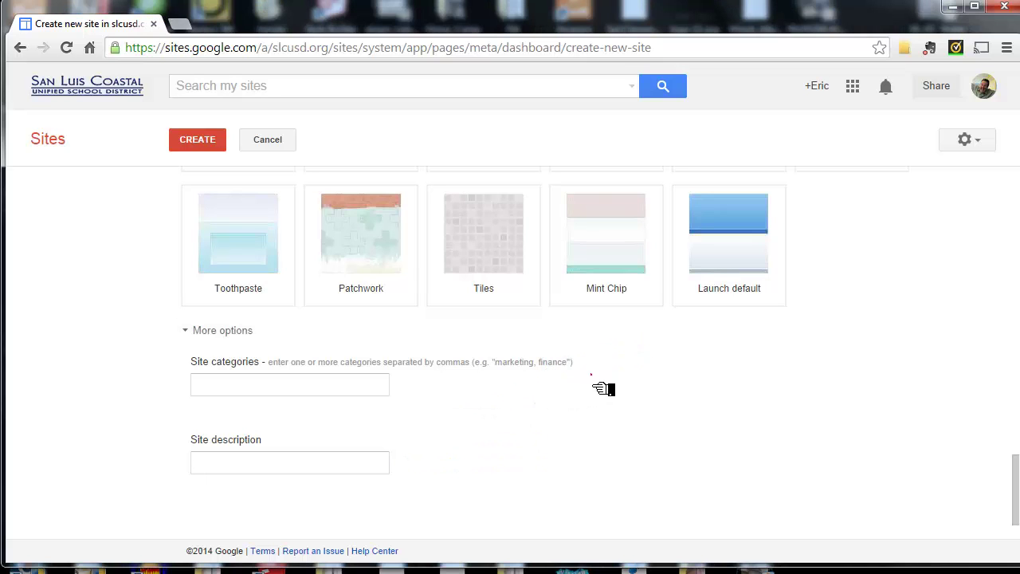
Create the site with the entered name and chosen theme
{"action": "scroll", "coordinate": [590, 386], "scroll_direction": "up", "scroll_amount": 9}
{"action": "scroll", "coordinate": [609, 383], "scroll_direction": "up", "scroll_amount": 10}
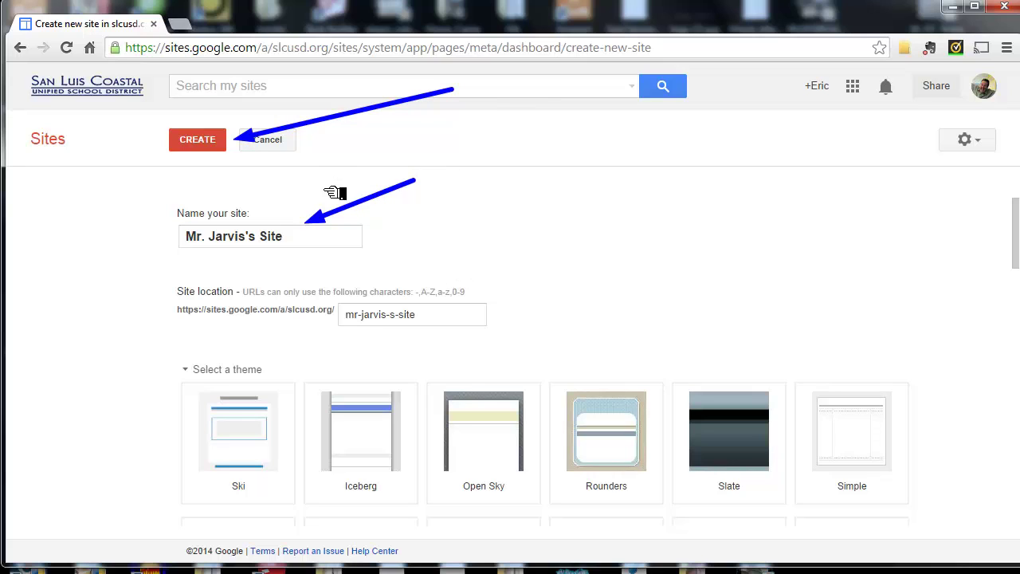
{"action": "left_click", "coordinate": [197, 143]}
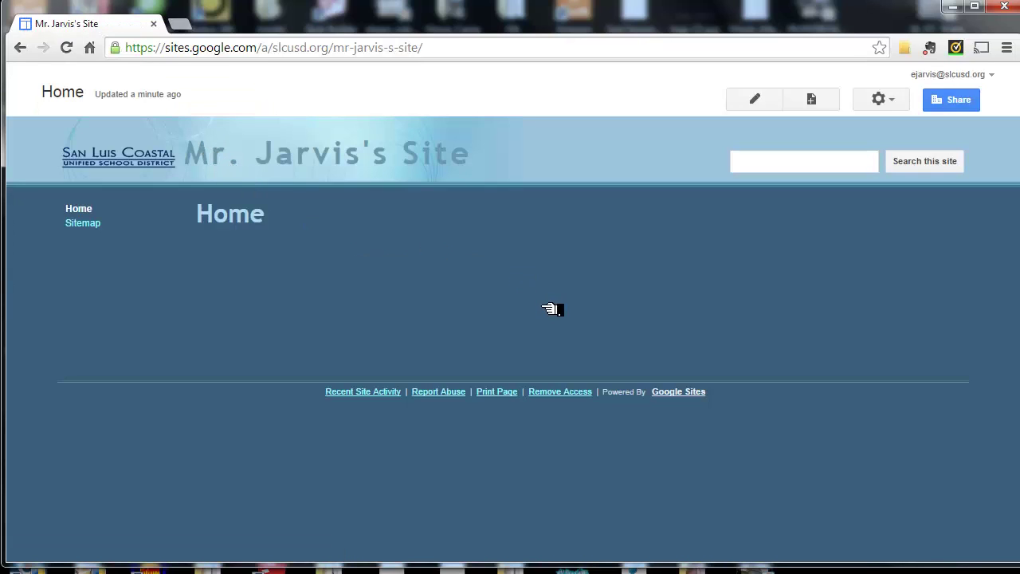
{"action": "mouse_move", "coordinate": [540, 295]}
{"action": "left_mouse_down"}
{"action": "mouse_move", "coordinate": [449, 246]}
{"action": "mouse_move", "coordinate": [390, 175]}
{"action": "left_mouse_up"}
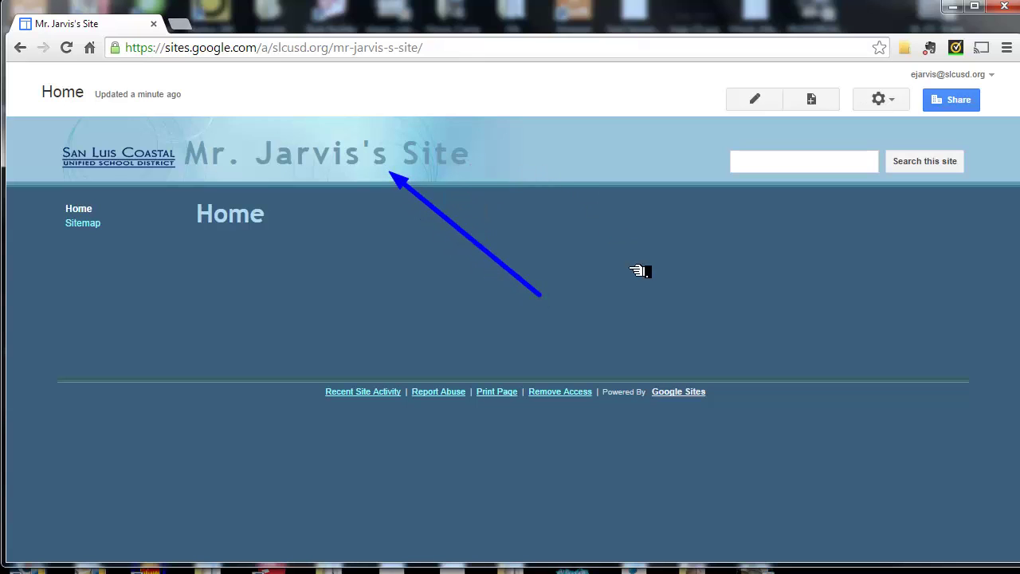
{"action": "left_click_drag", "start_coordinate": [638, 235], "coordinate": [577, 92]}
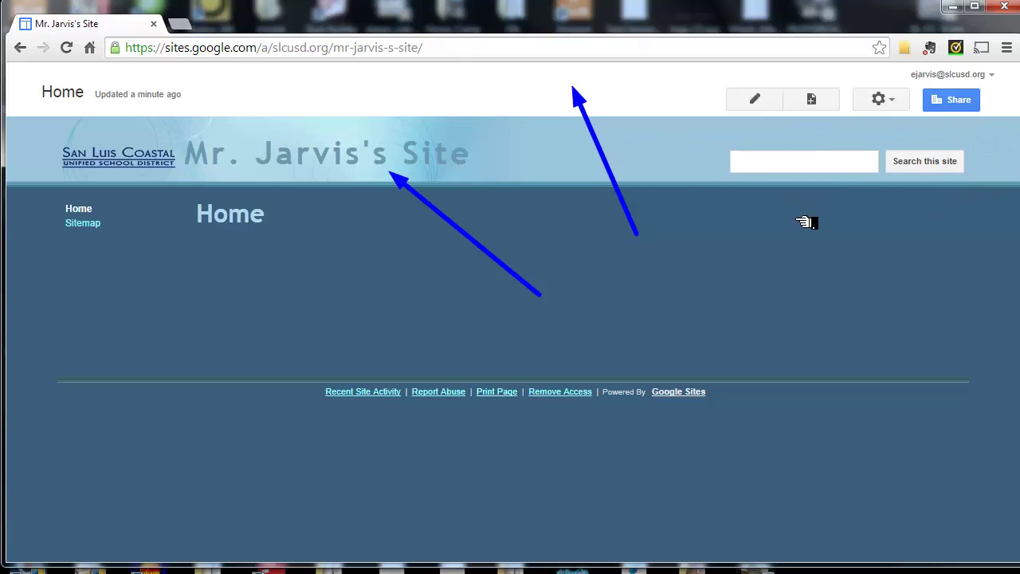
{"action": "key", "text": "Escape"}
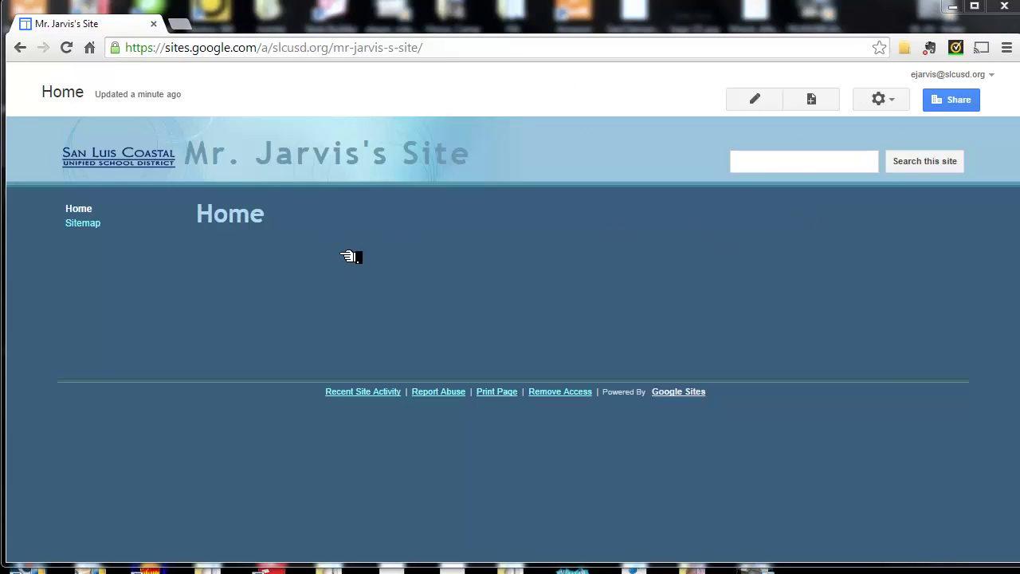
{"action": "mouse_move", "coordinate": [333, 240]}
{"action": "left_mouse_down"}
{"action": "mouse_move", "coordinate": [125, 245]}
{"action": "mouse_move", "coordinate": [130, 253]}
{"action": "left_mouse_up"}
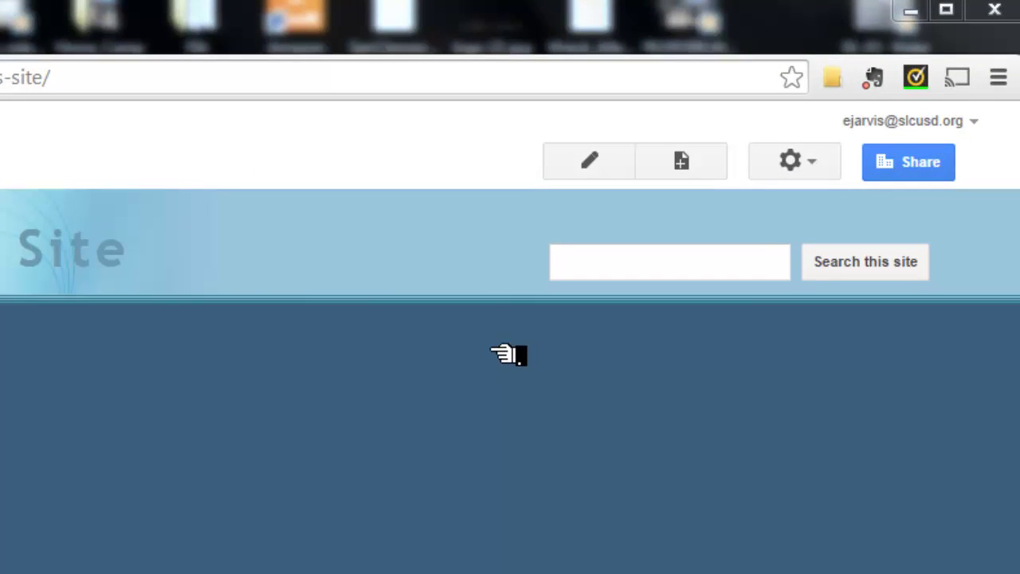
{"action": "mouse_move", "coordinate": [498, 331]}
{"action": "left_mouse_down"}
{"action": "mouse_move", "coordinate": [525, 317]}
{"action": "mouse_move", "coordinate": [580, 216]}
{"action": "mouse_move", "coordinate": [570, 191]}
{"action": "left_mouse_up"}
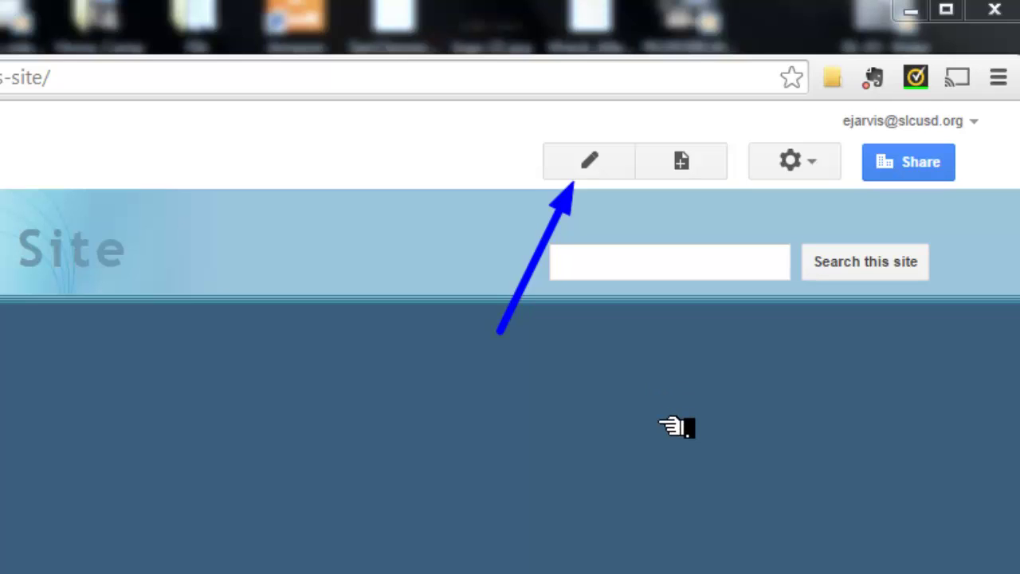
Review the page actions, page template and site action options available for the Home page
{"action": "left_click_drag", "start_coordinate": [715, 400], "coordinate": [692, 193]}
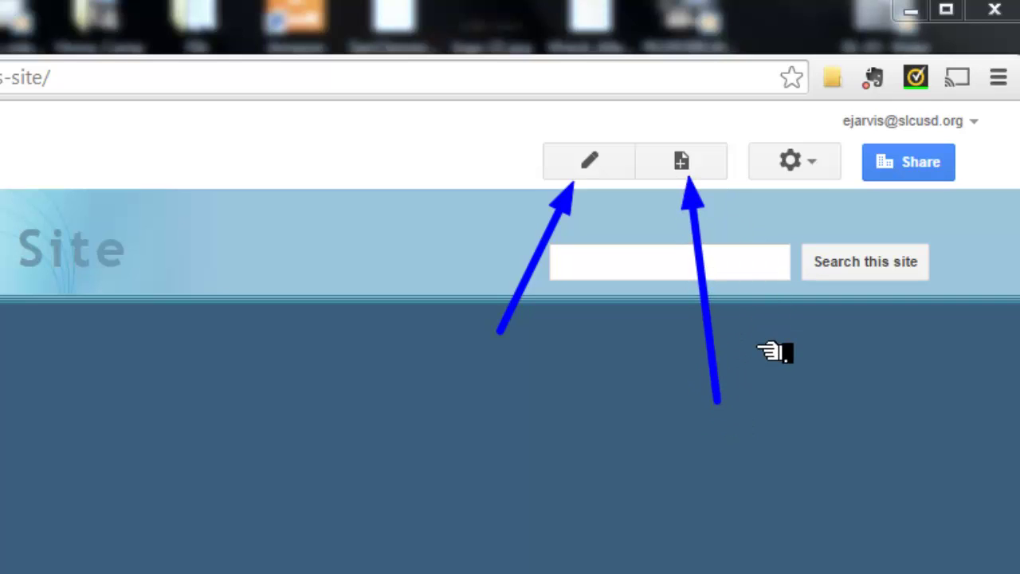
{"action": "key", "text": "Escape"}
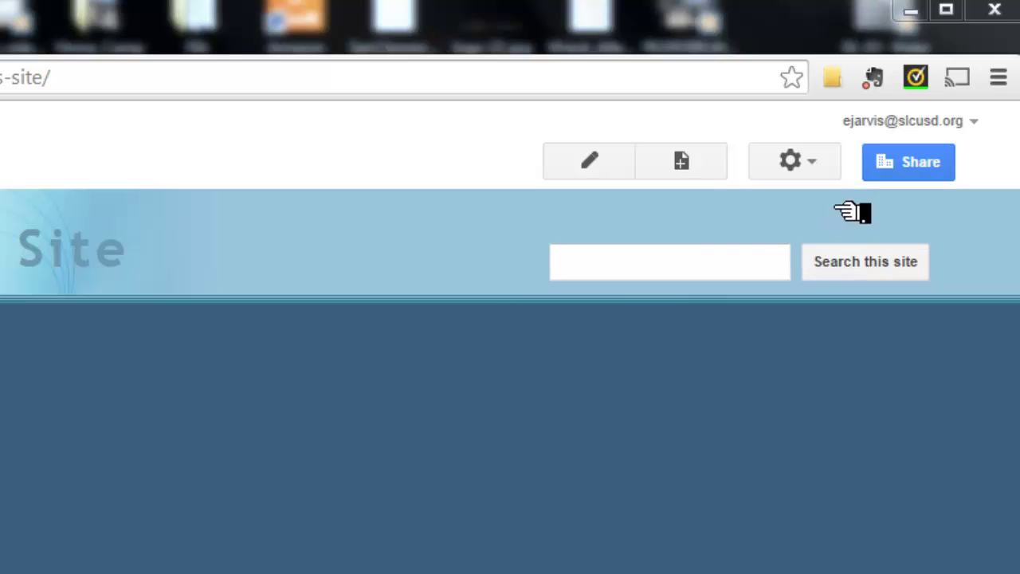
{"action": "left_click", "coordinate": [835, 170]}
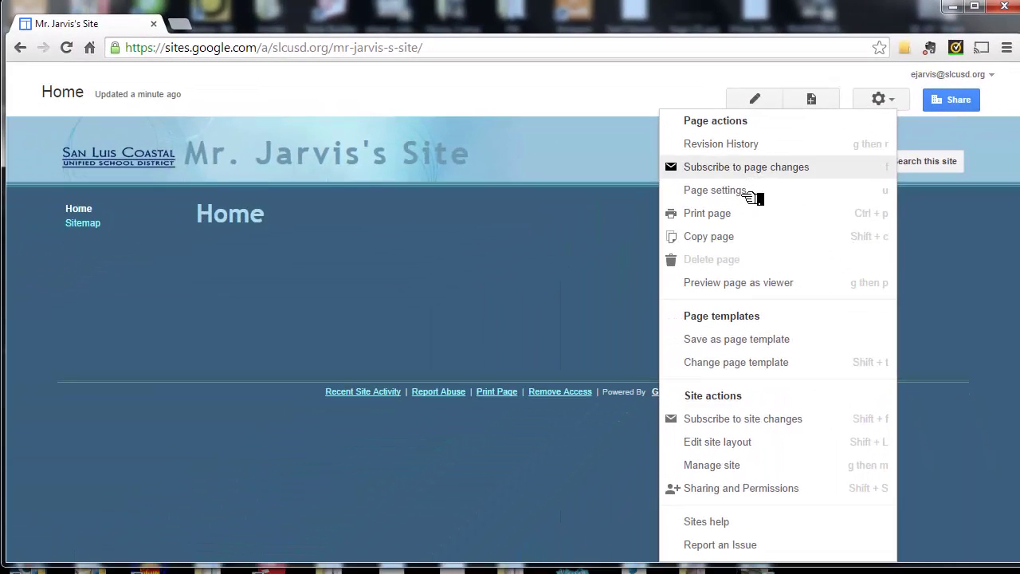
{"action": "left_click", "coordinate": [517, 298]}
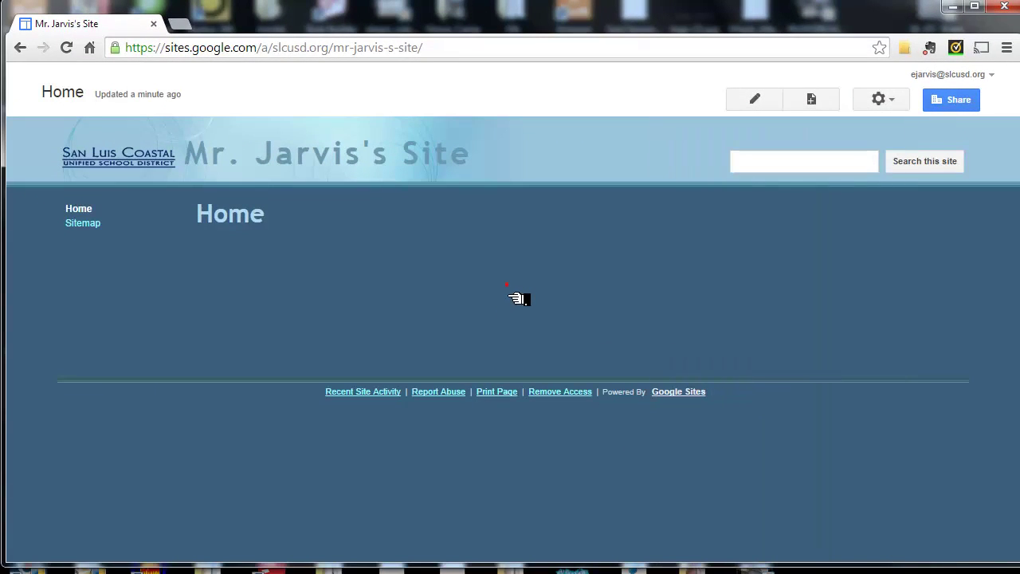
Edit the Home page, enter "Welcome to my class site" in its body and set that text to 18 pt
{"action": "left_click", "coordinate": [770, 113]}
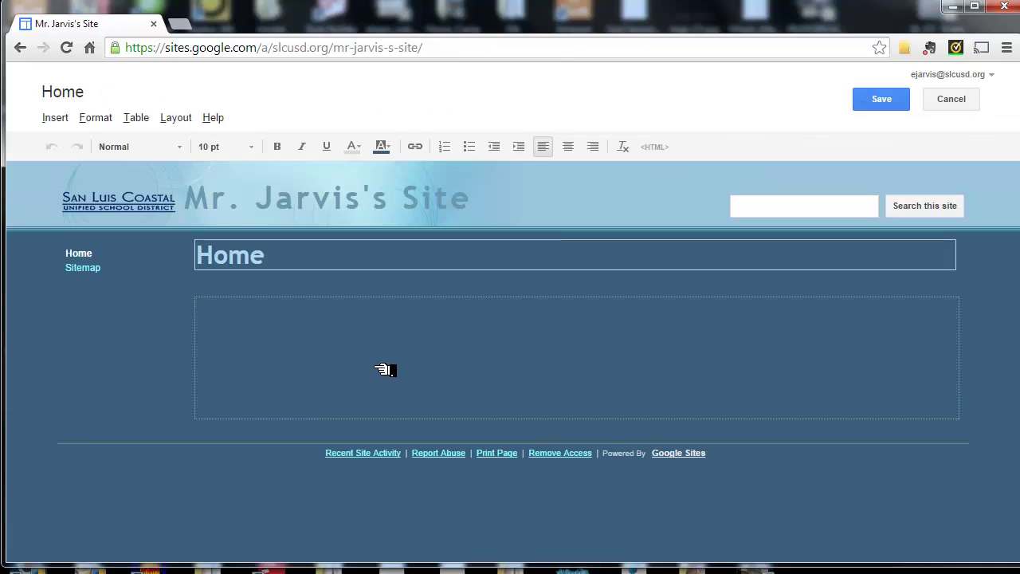
{"action": "type", "text": "elcome to my class site"}
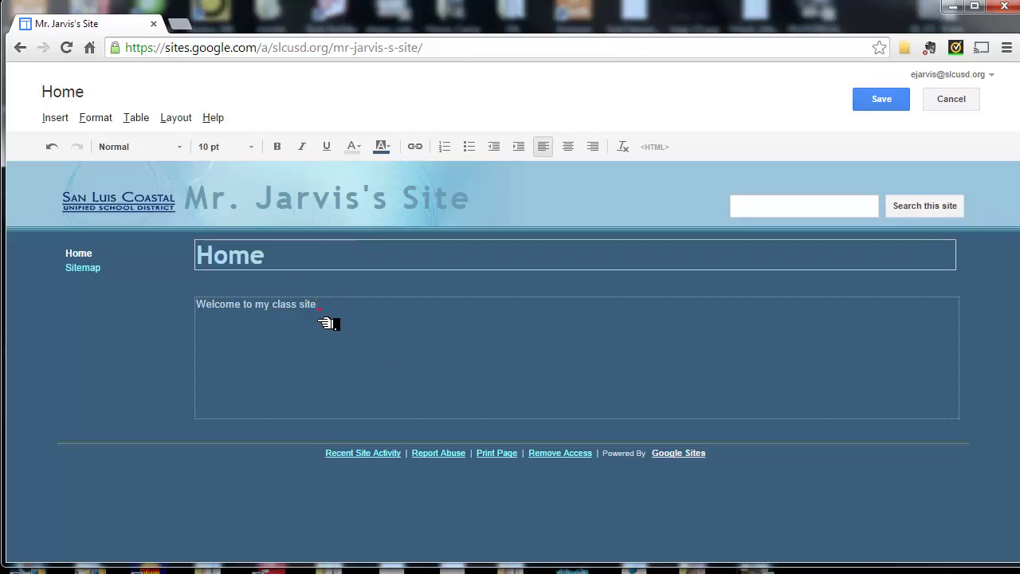
{"action": "left_click_drag", "start_coordinate": [320, 318], "coordinate": [189, 311]}
{"action": "key", "text": "ctrl+c"}
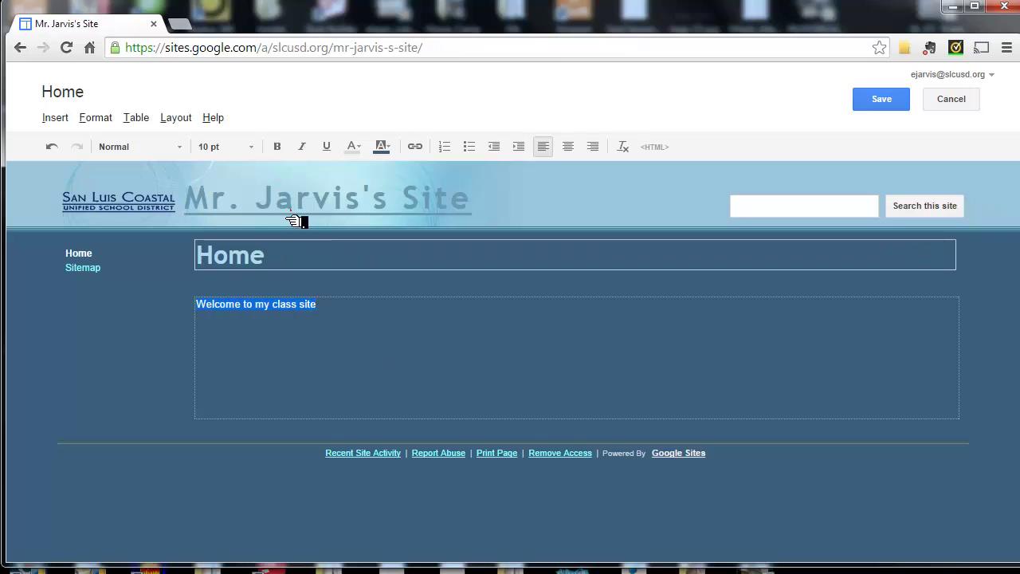
{"action": "left_click_drag", "start_coordinate": [297, 216], "coordinate": [236, 163]}
{"action": "key", "text": "Escape"}
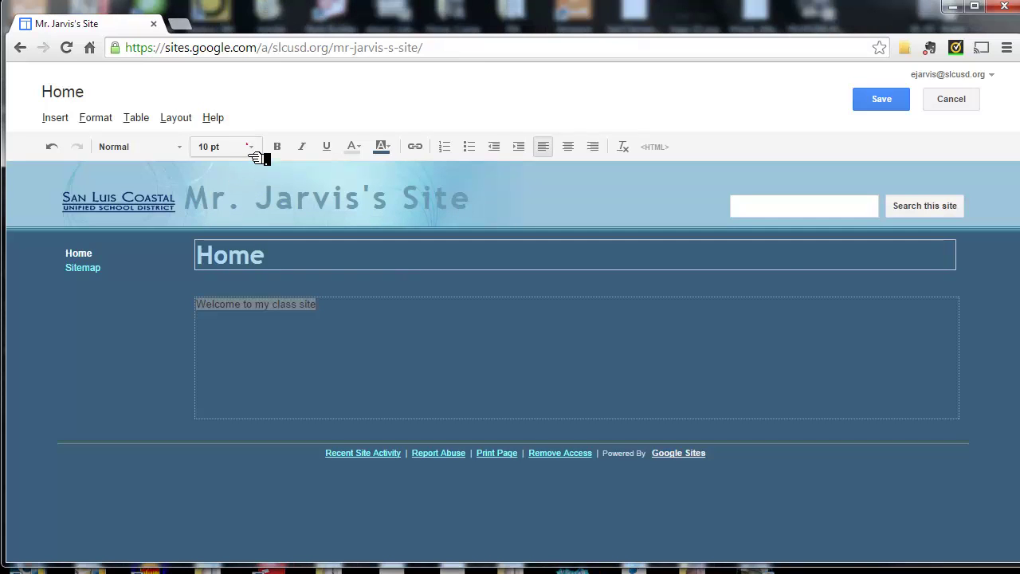
{"action": "left_click", "coordinate": [253, 149]}
{"action": "left_click", "coordinate": [239, 257]}
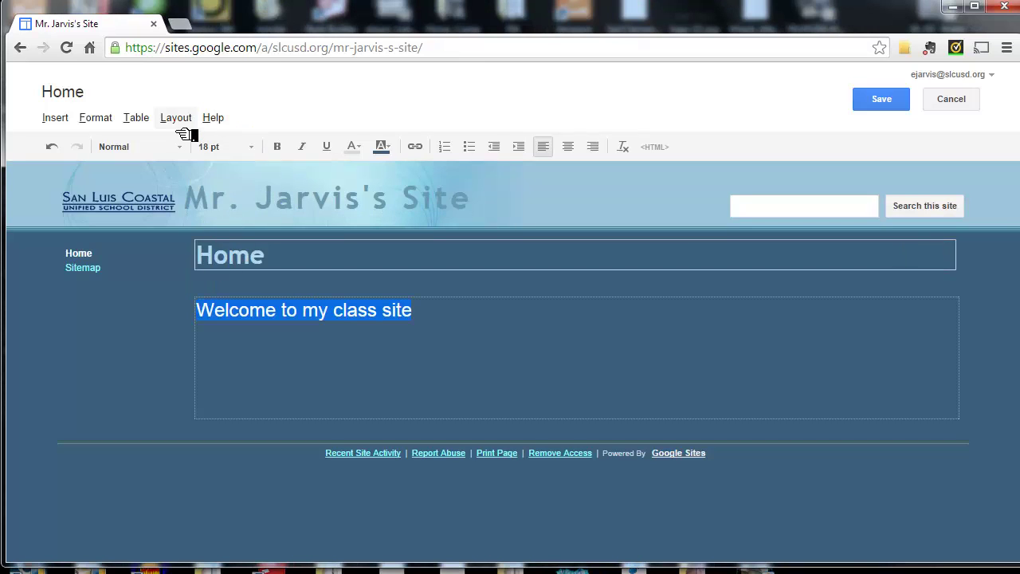
Apply the Two column layout with header and footer sections to the Home page
{"action": "left_click", "coordinate": [176, 118]}
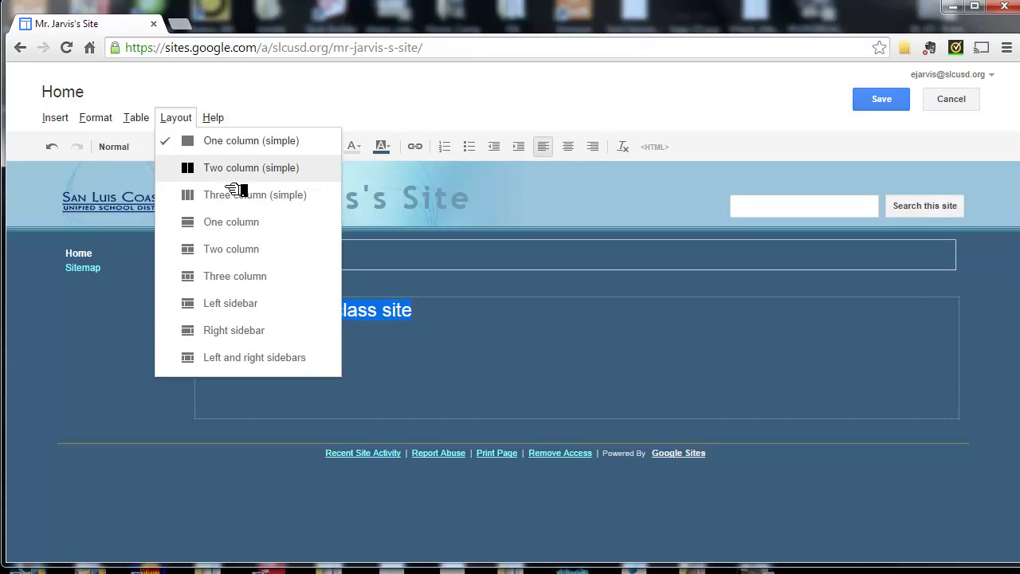
{"action": "left_click", "coordinate": [239, 261]}
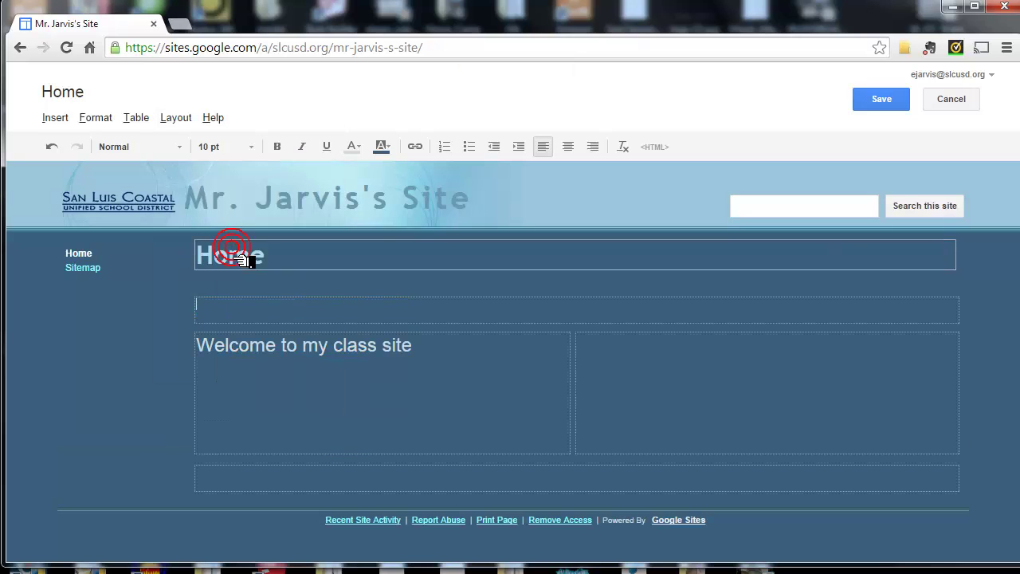
Move the welcome text from the left column into the header section above the columns and center it
{"action": "left_click_drag", "start_coordinate": [441, 344], "coordinate": [217, 344]}
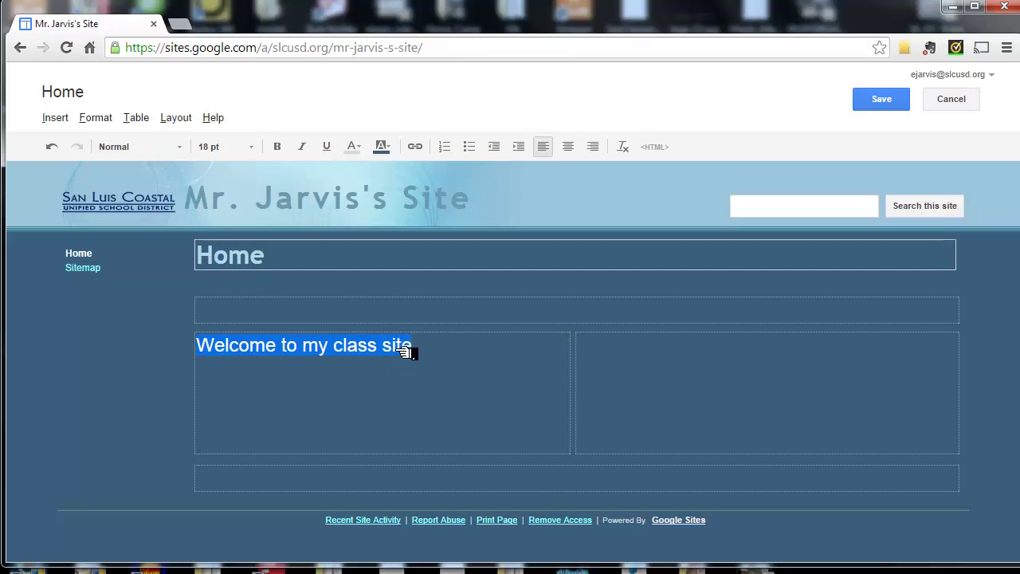
{"action": "key", "text": "Delete"}
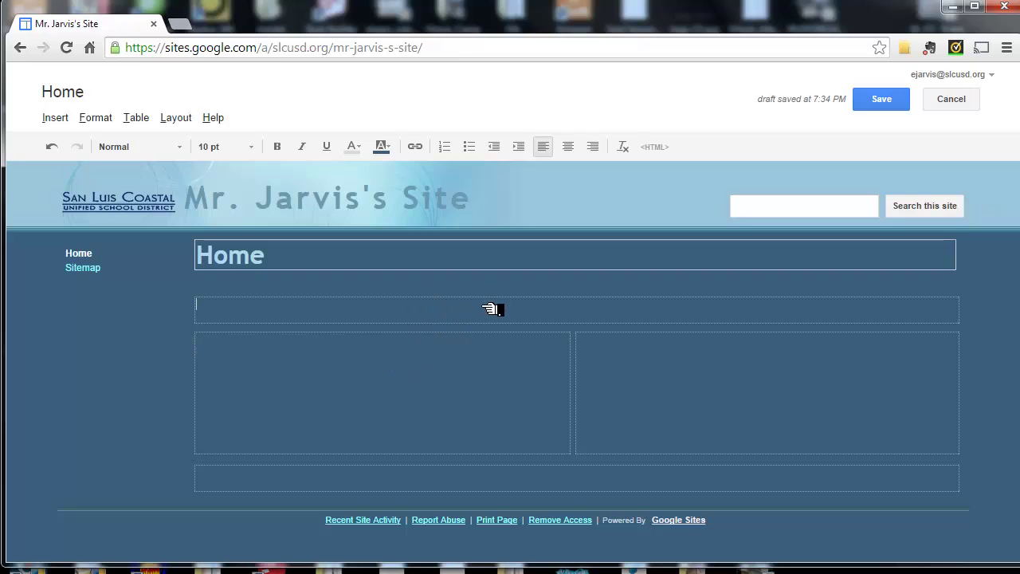
{"action": "key", "text": "ctrl+v"}
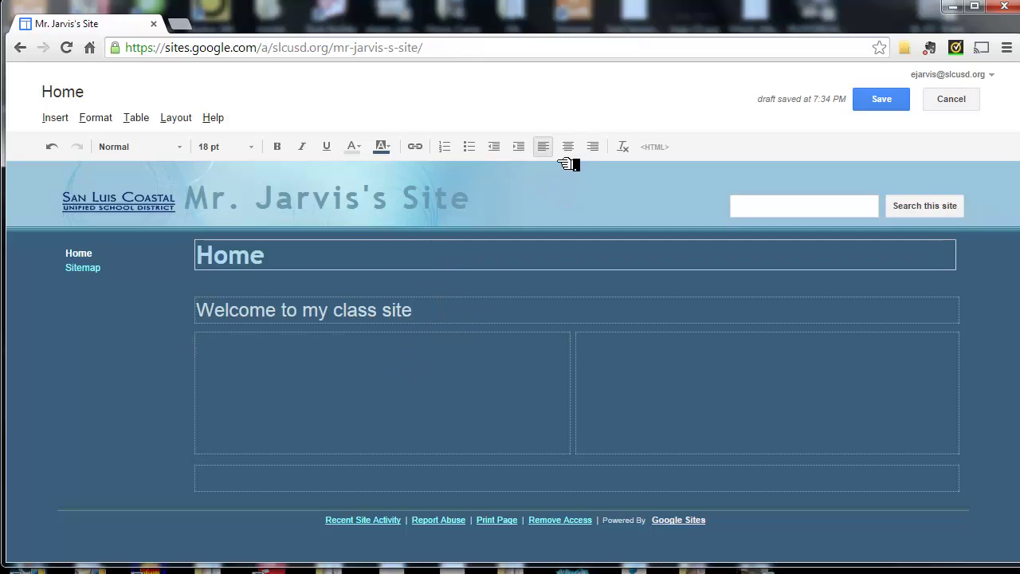
{"action": "left_click", "coordinate": [569, 150]}
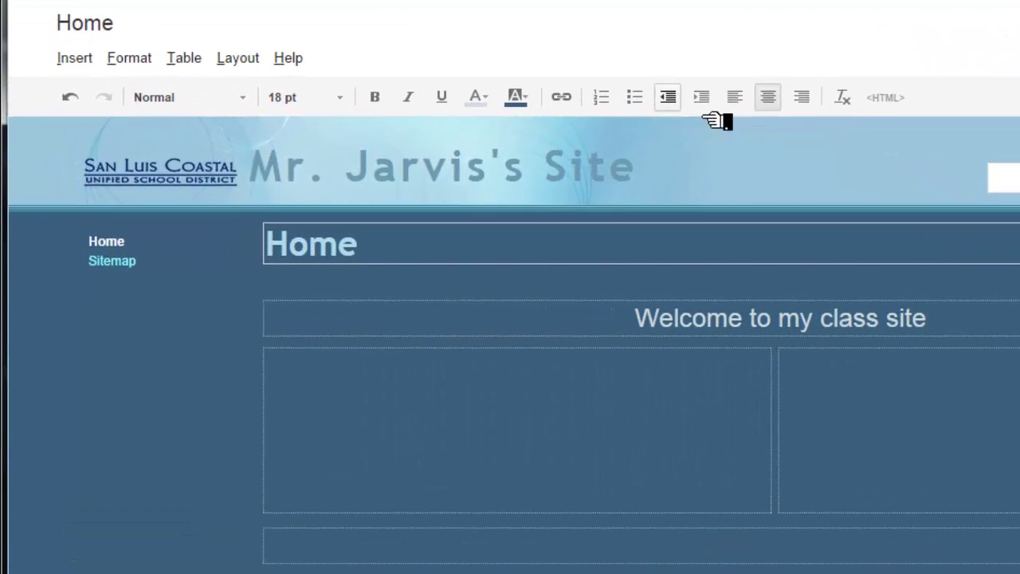
Check the header section's HTML source without changing it and make the welcome text bold
{"action": "left_click", "coordinate": [897, 99]}
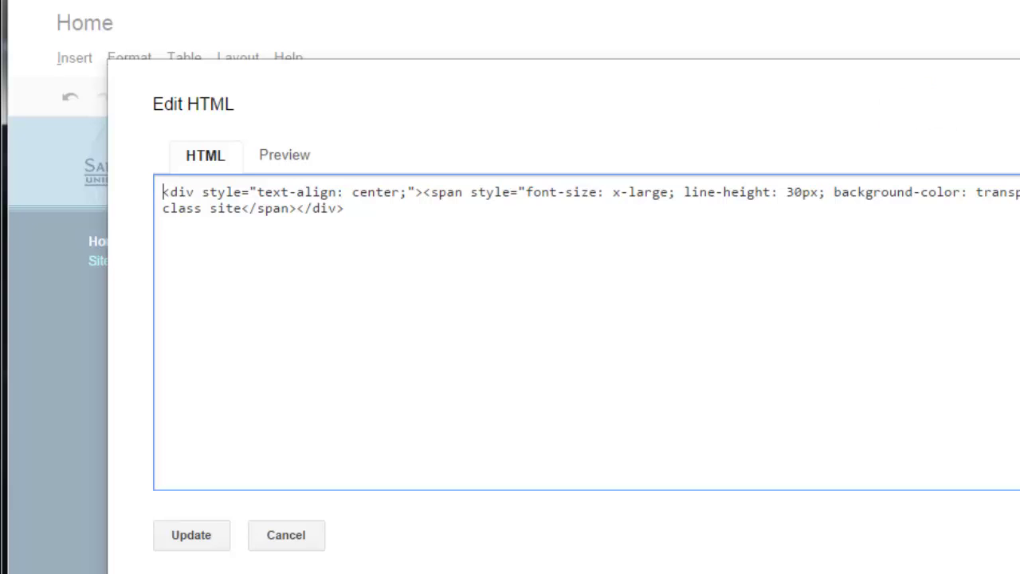
{"action": "key", "text": "Escape"}
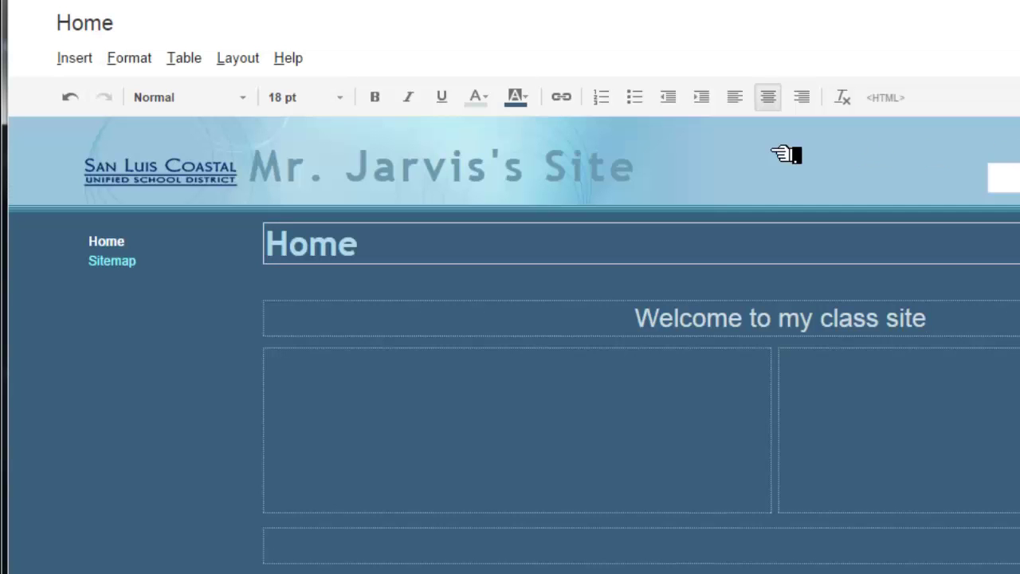
{"action": "left_click_drag", "start_coordinate": [614, 325], "coordinate": [988, 346]}
{"action": "left_click", "coordinate": [372, 97]}
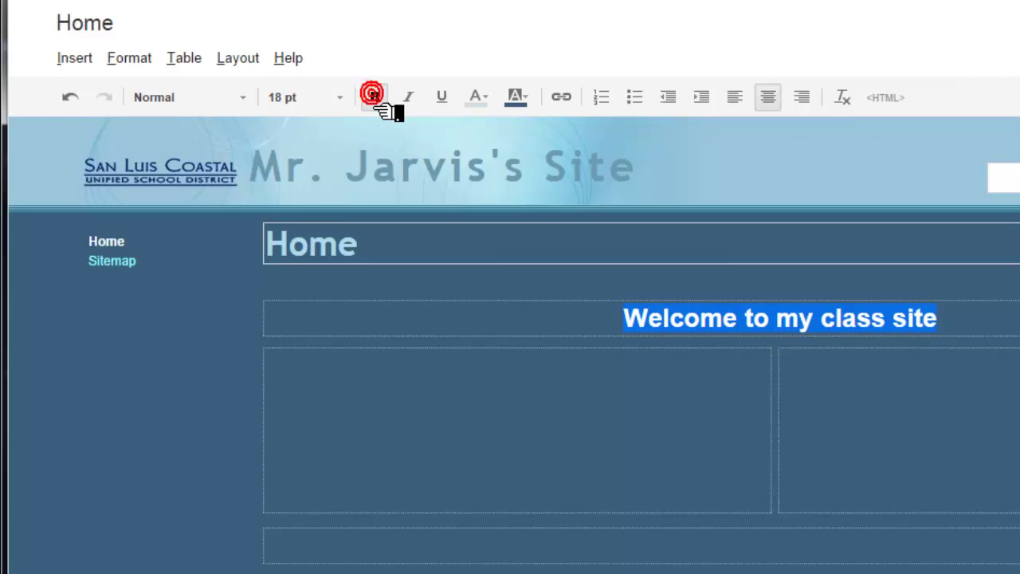
Insert the image santacruz.jpg from the Pictures library into the left column with the alt text "Santa Cruz Island"
{"action": "left_click", "coordinate": [514, 381]}
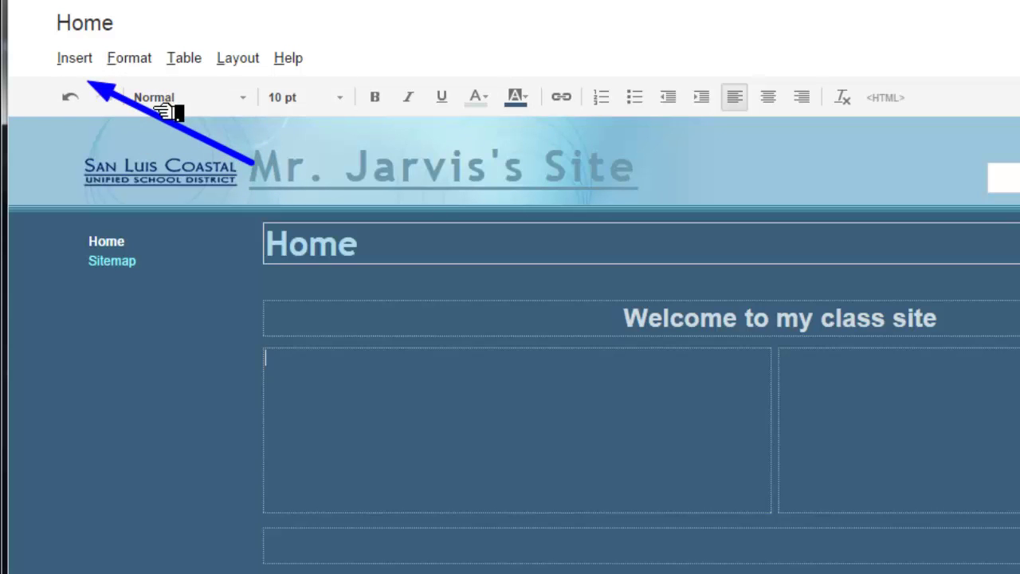
{"action": "left_click", "coordinate": [72, 61]}
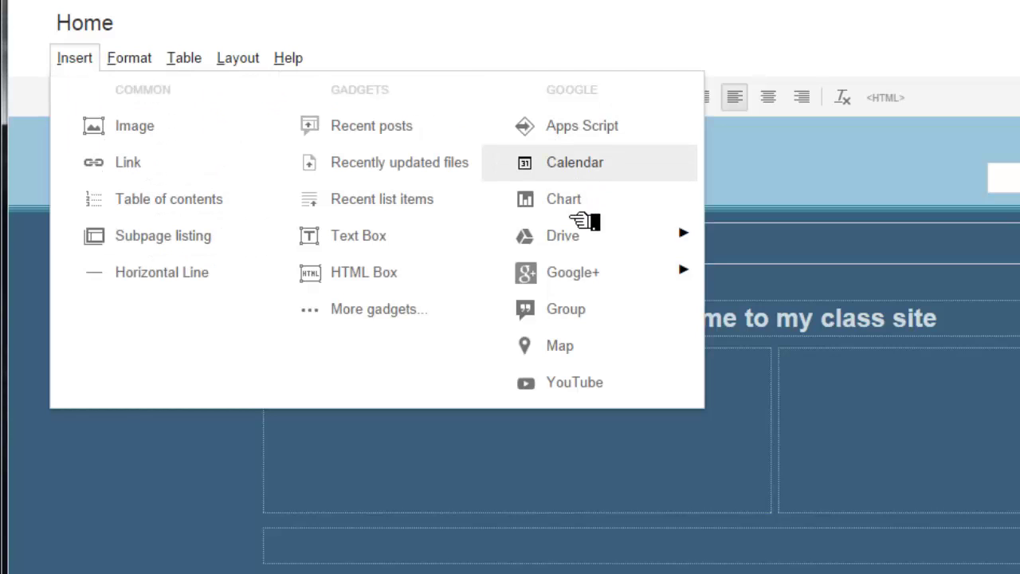
{"action": "mouse_move", "coordinate": [576, 250]}
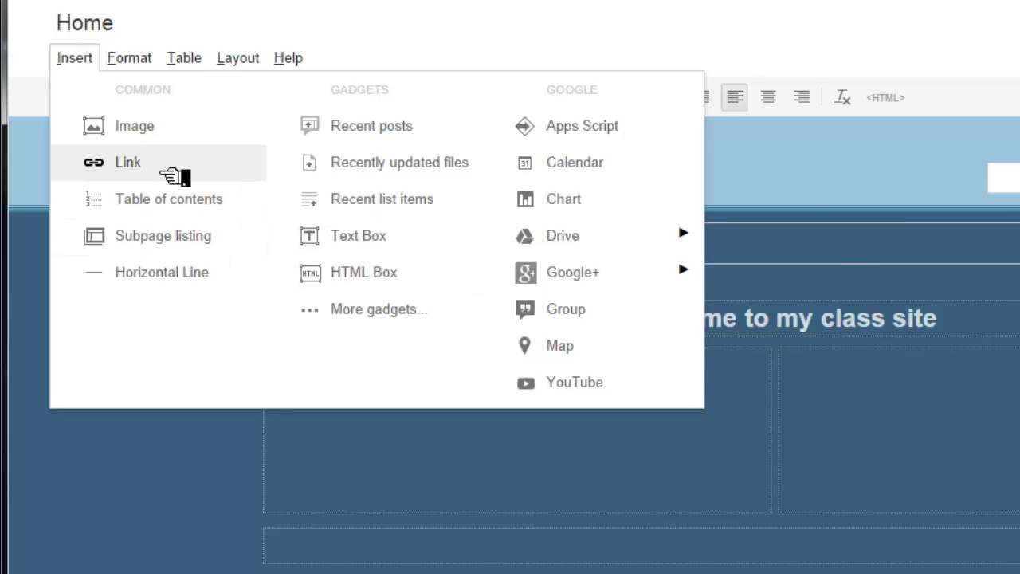
{"action": "left_click", "coordinate": [116, 137]}
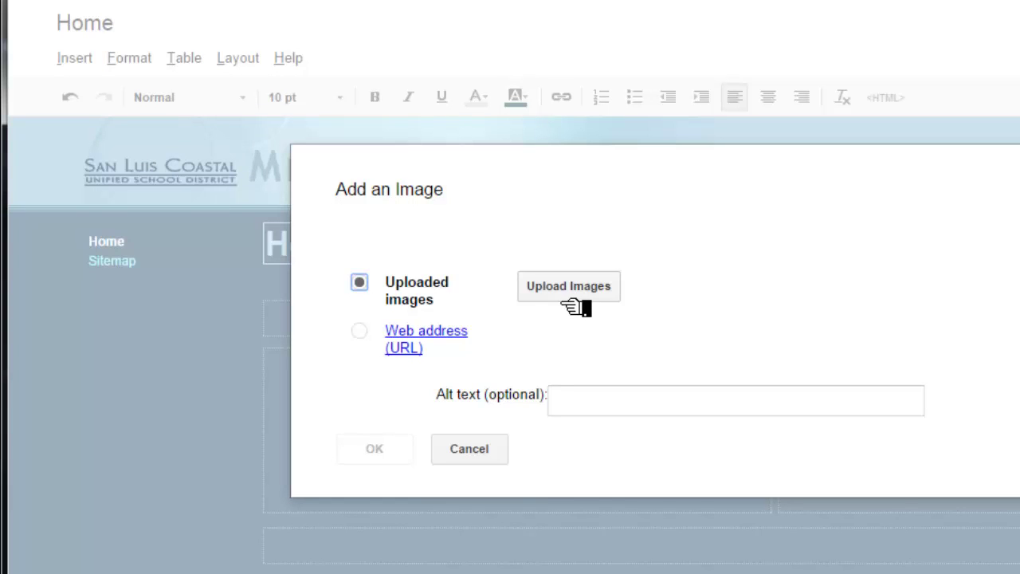
{"action": "left_click", "coordinate": [559, 288]}
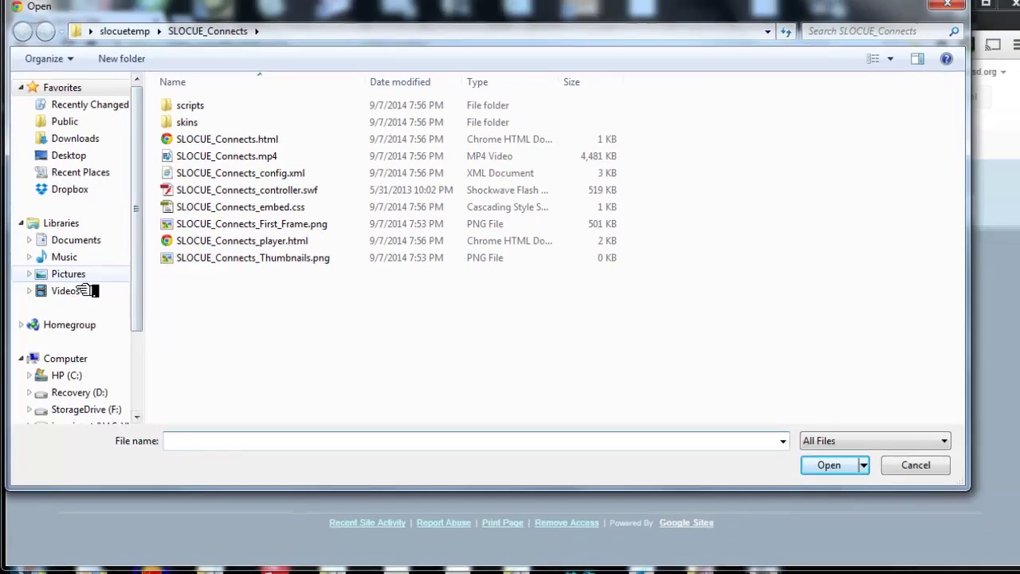
{"action": "left_click", "coordinate": [105, 270]}
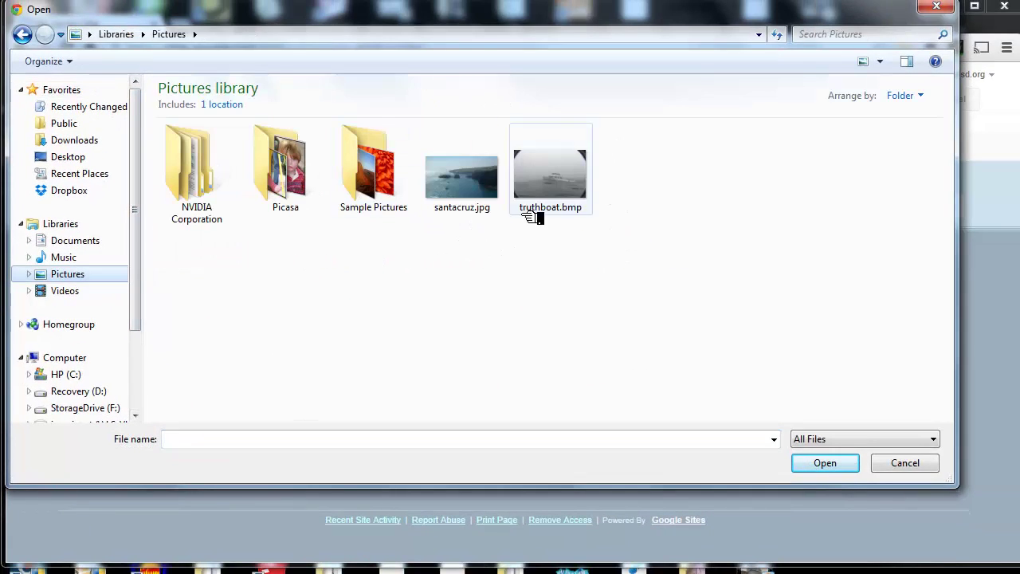
{"action": "double_click", "coordinate": [478, 183]}
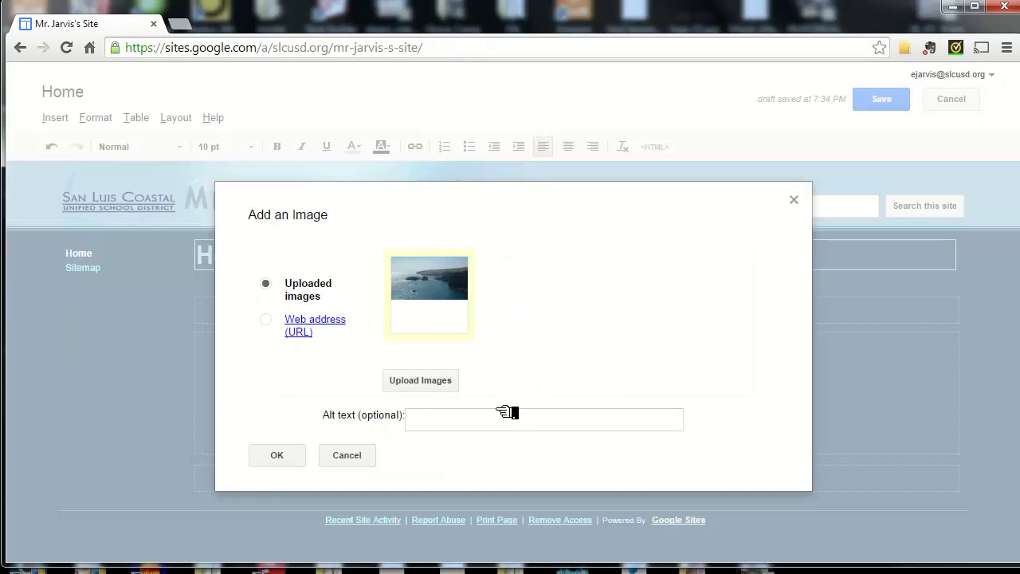
{"action": "left_click", "coordinate": [484, 423]}
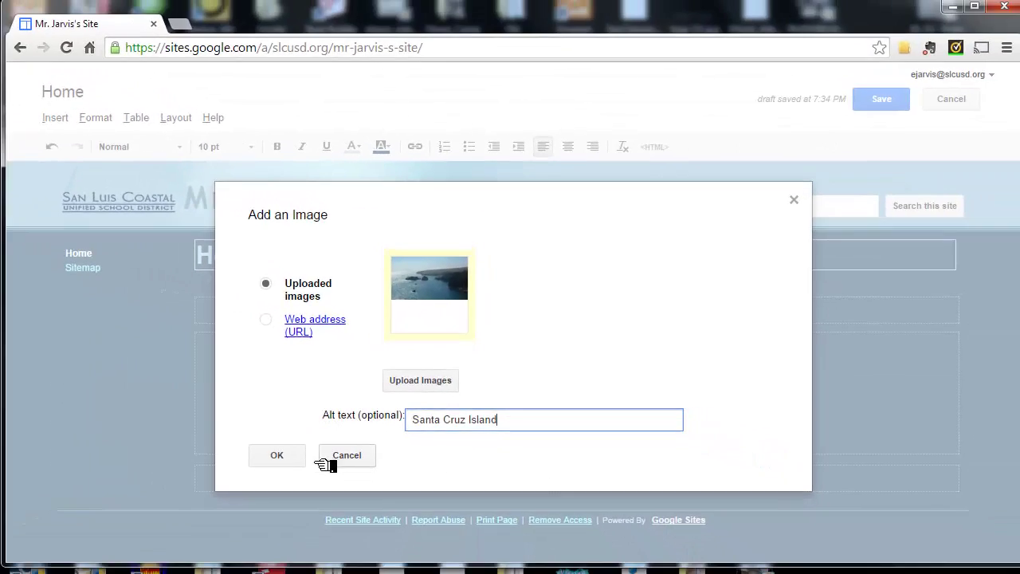
{"action": "left_click", "coordinate": [205, 500]}
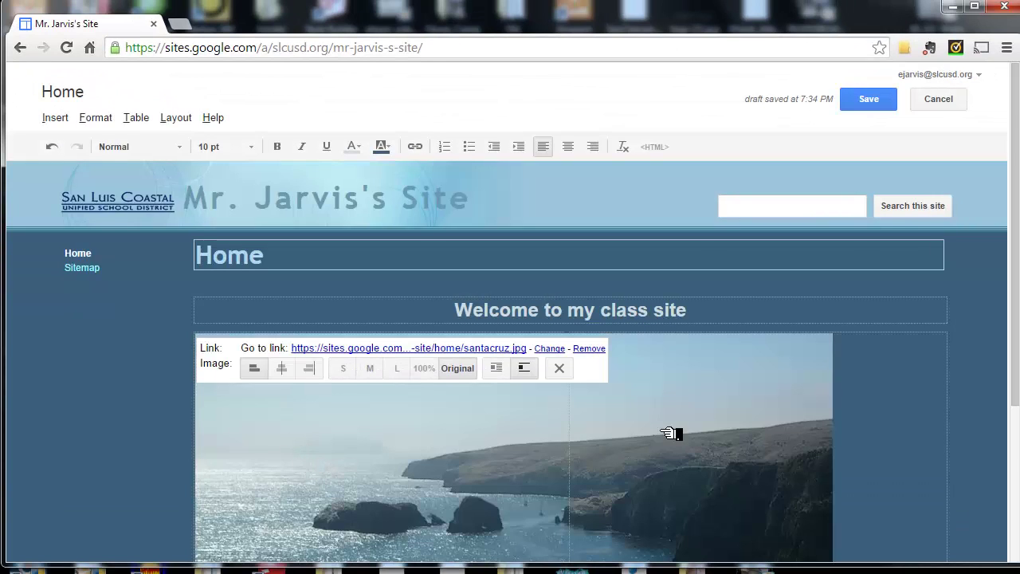
Set the inserted coastline image to size M and center it within the left column
{"action": "scroll", "coordinate": [667, 430], "scroll_direction": "down", "scroll_amount": 1}
{"action": "scroll", "coordinate": [669, 428], "scroll_direction": "down", "scroll_amount": 1}
{"action": "scroll", "coordinate": [672, 423], "scroll_direction": "up", "scroll_amount": 1}
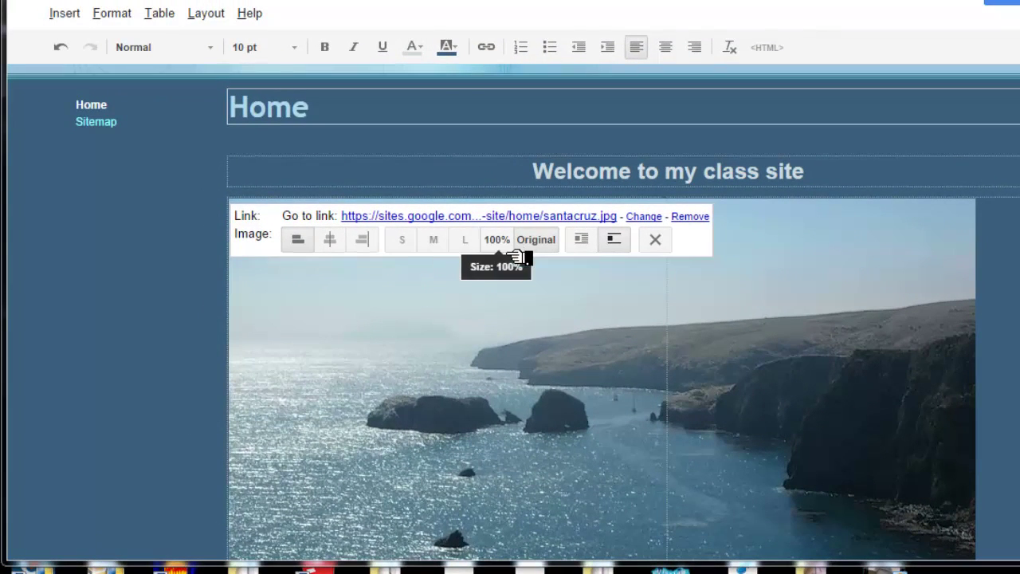
{"action": "left_click", "coordinate": [435, 244]}
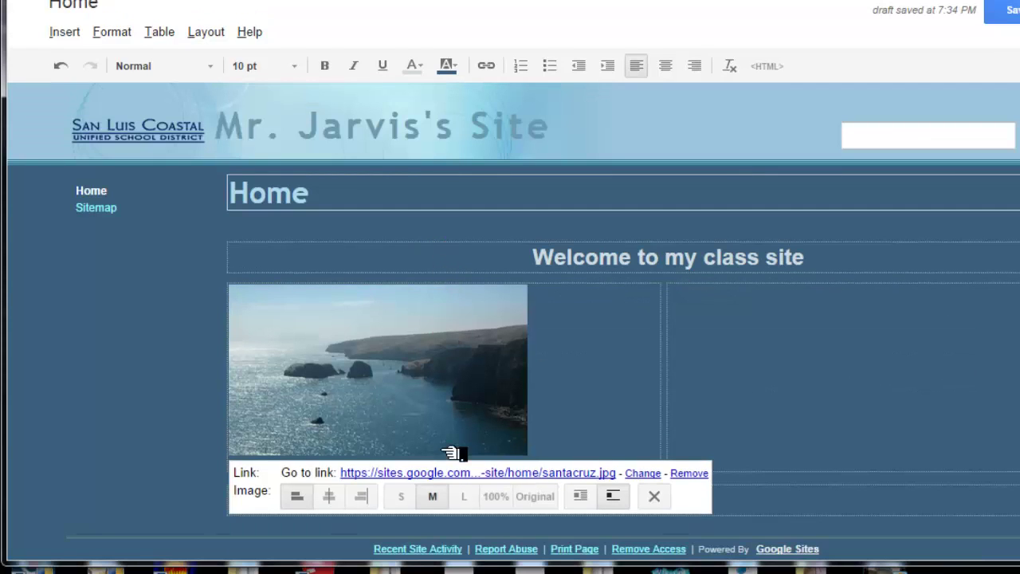
{"action": "left_click", "coordinate": [333, 509]}
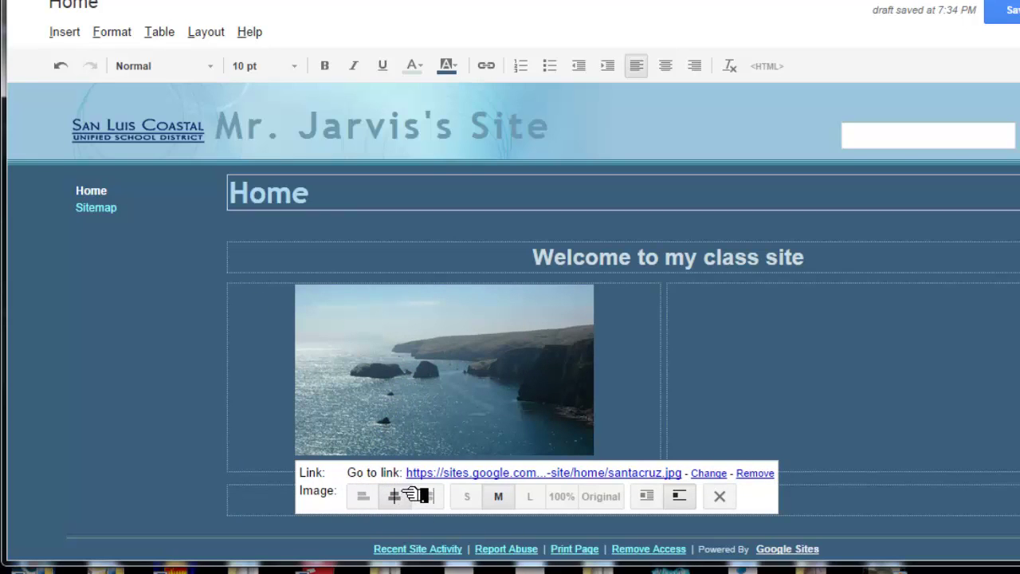
Enter "Contact Information:" in the right column and "Los Osos Middle School" in the footer section below the columns
{"action": "left_click", "coordinate": [805, 372]}
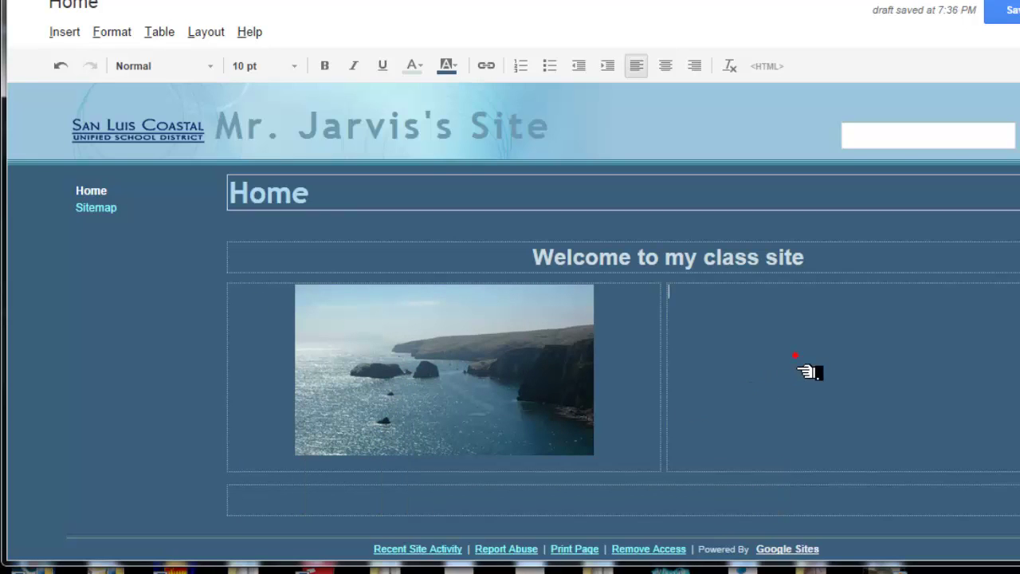
{"action": "left_click", "coordinate": [530, 386]}
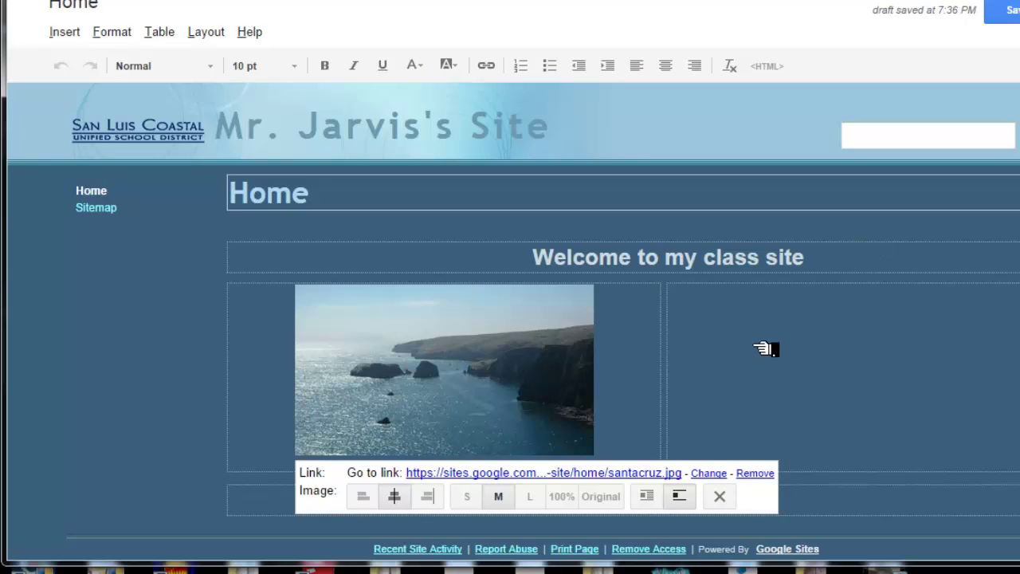
{"action": "left_click", "coordinate": [554, 394]}
{"action": "left_click", "coordinate": [724, 359]}
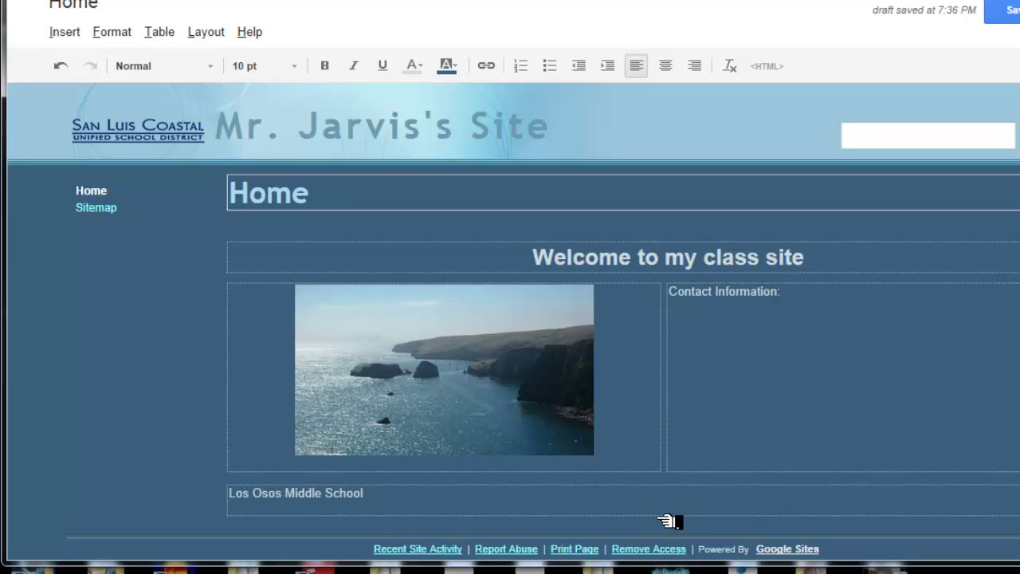
Center the "Los Osos Middle School" text in the footer section and set its font size to 16 pt
{"action": "right_click", "coordinate": [267, 496]}
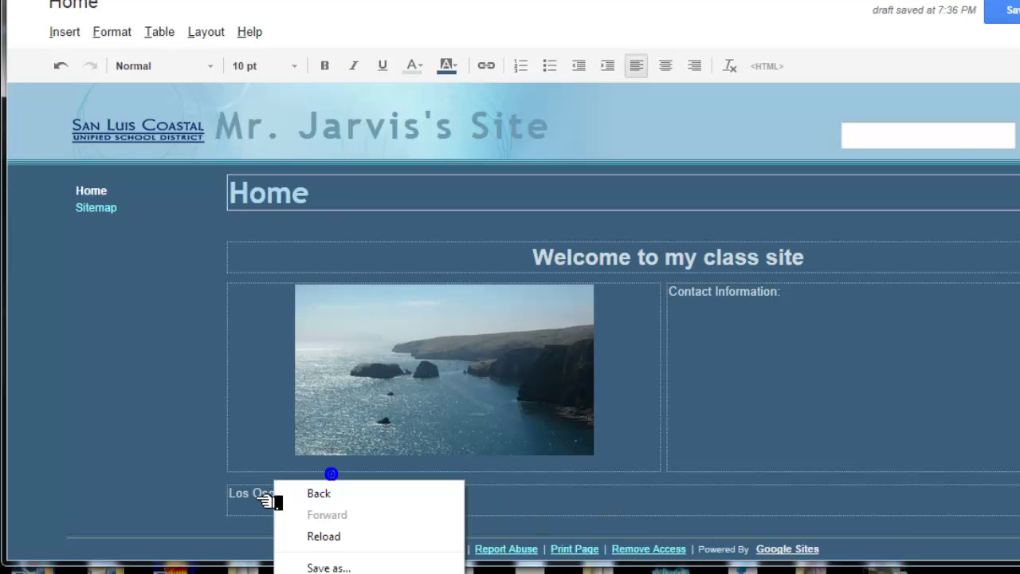
{"action": "left_click", "coordinate": [259, 498]}
{"action": "left_click", "coordinate": [259, 501]}
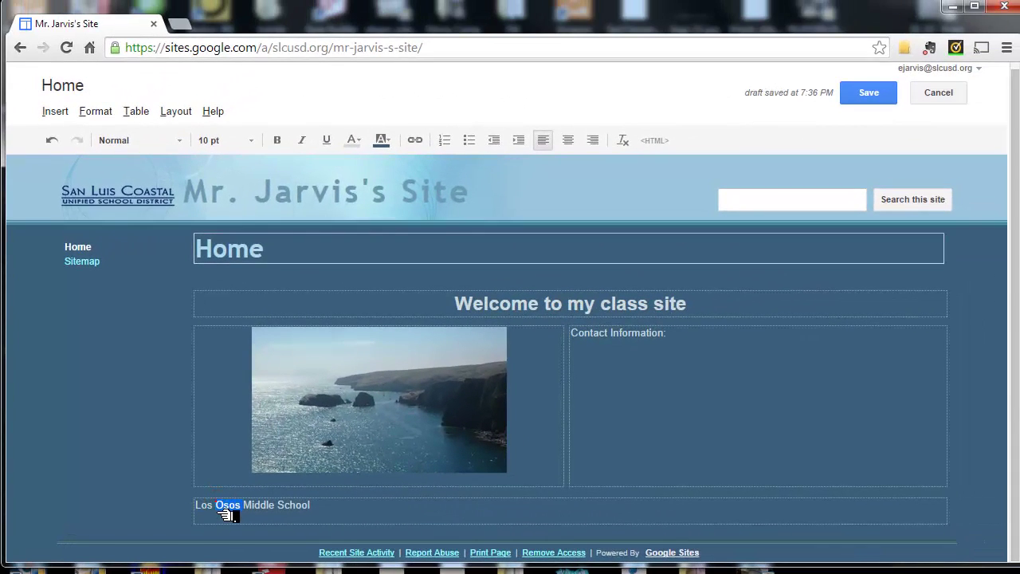
{"action": "left_click", "coordinate": [223, 509]}
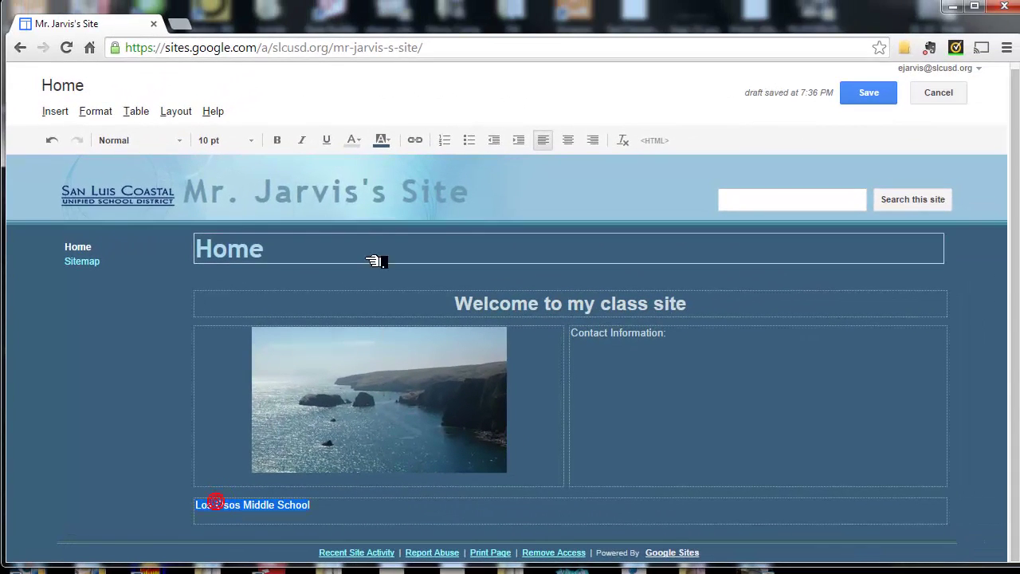
{"action": "left_click", "coordinate": [568, 143]}
{"action": "left_click", "coordinate": [247, 142]}
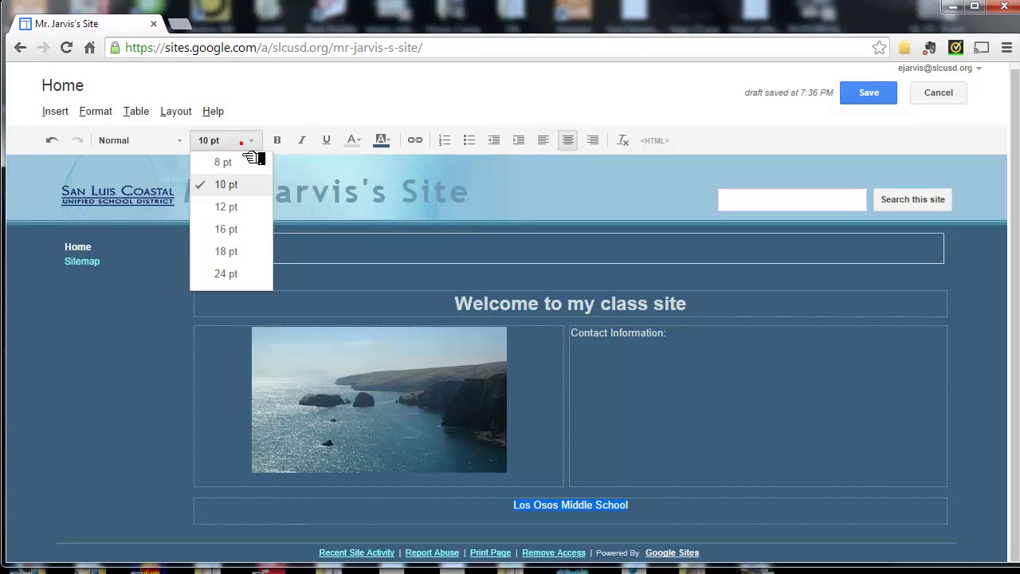
{"action": "left_click", "coordinate": [239, 233]}
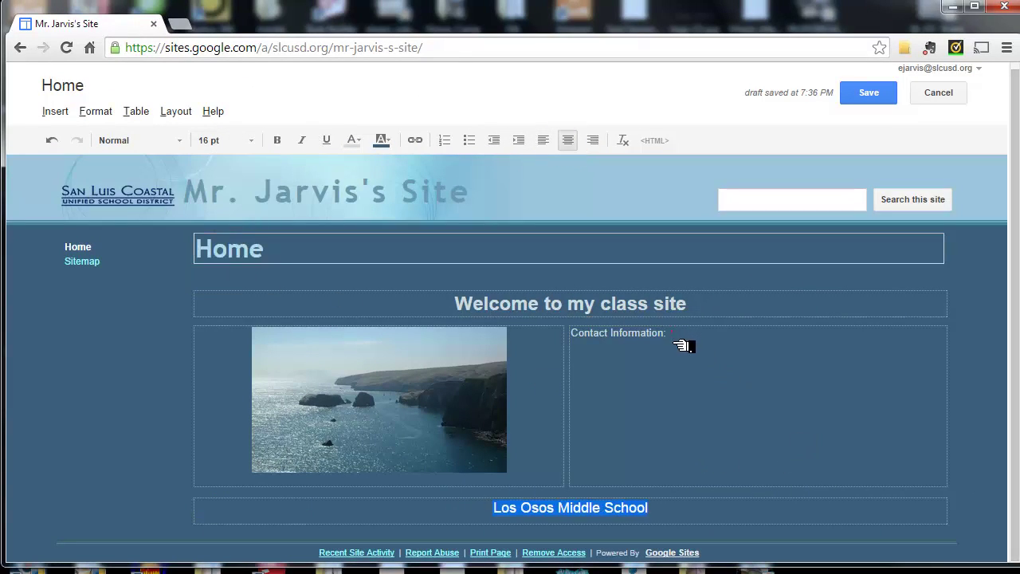
Set the font size of the "Contact Information:" text in the right column to 18 pt
{"action": "left_click_drag", "start_coordinate": [681, 345], "coordinate": [580, 359]}
{"action": "left_click", "coordinate": [257, 145]}
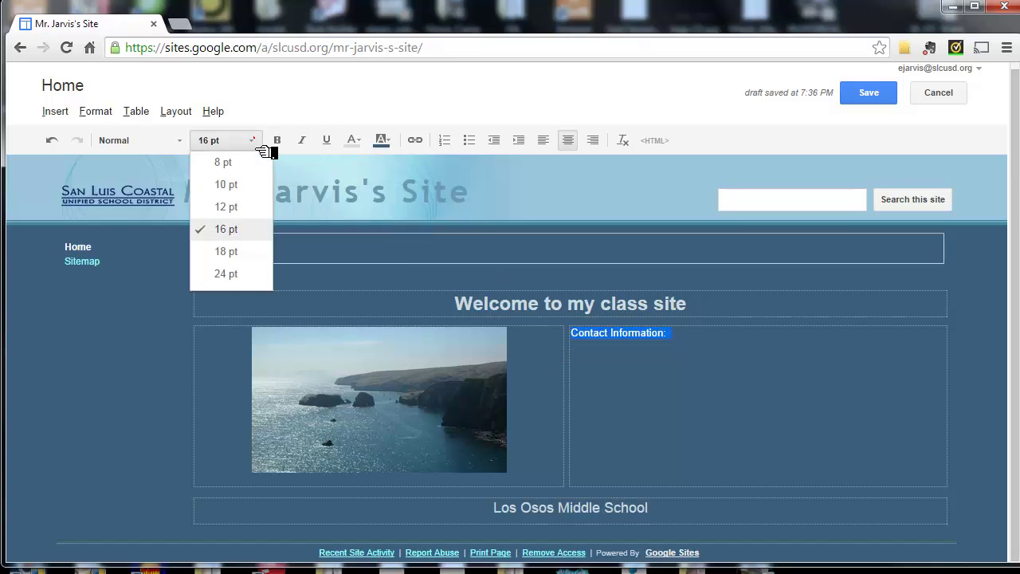
{"action": "left_click", "coordinate": [239, 254]}
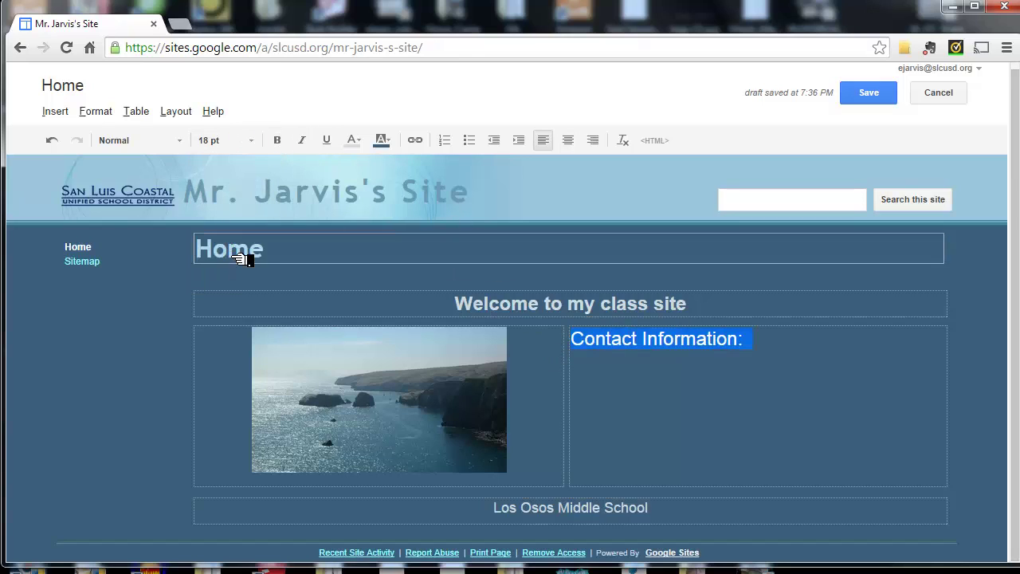
{"action": "left_click", "coordinate": [718, 428]}
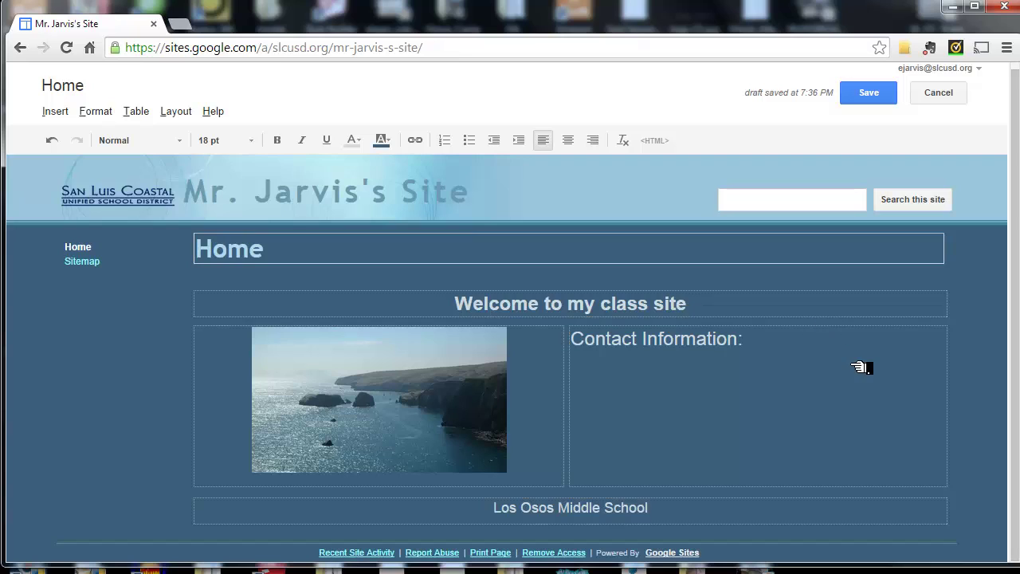
{"action": "mouse_move", "coordinate": [849, 352]}
{"action": "left_mouse_down"}
{"action": "mouse_move", "coordinate": [817, 131]}
{"action": "mouse_move", "coordinate": [909, 130]}
{"action": "mouse_move", "coordinate": [830, 130]}
{"action": "left_mouse_up"}
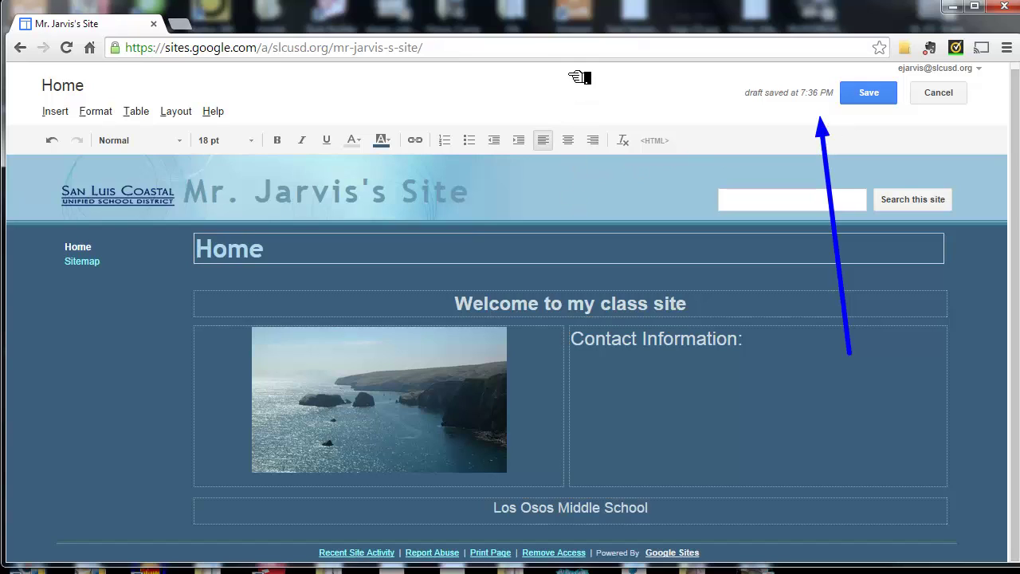
{"action": "mouse_move", "coordinate": [569, 62]}
{"action": "left_mouse_down"}
{"action": "mouse_move", "coordinate": [558, 102]}
{"action": "mouse_move", "coordinate": [518, 105]}
{"action": "left_mouse_up"}
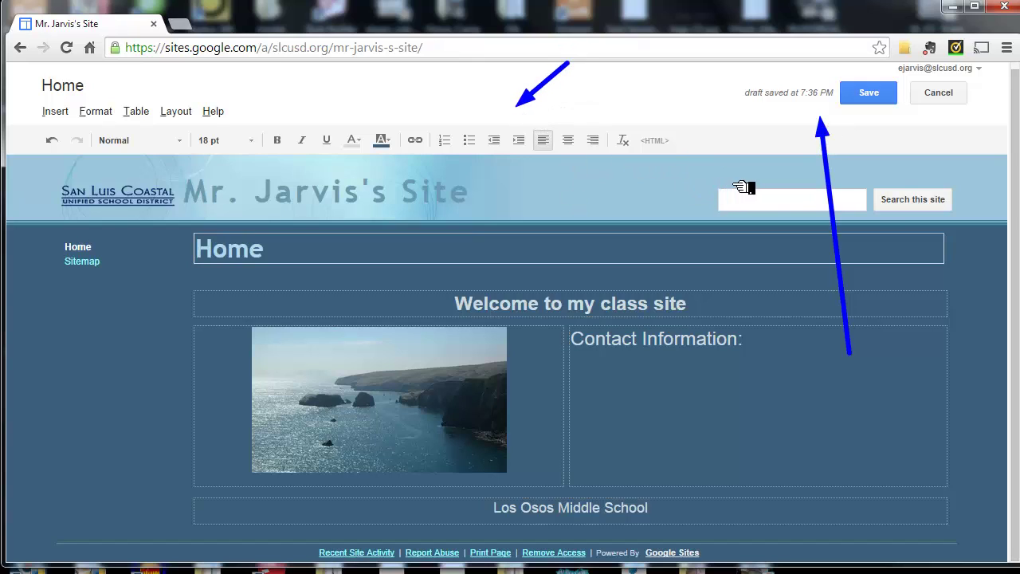
{"action": "key", "text": "Escape"}
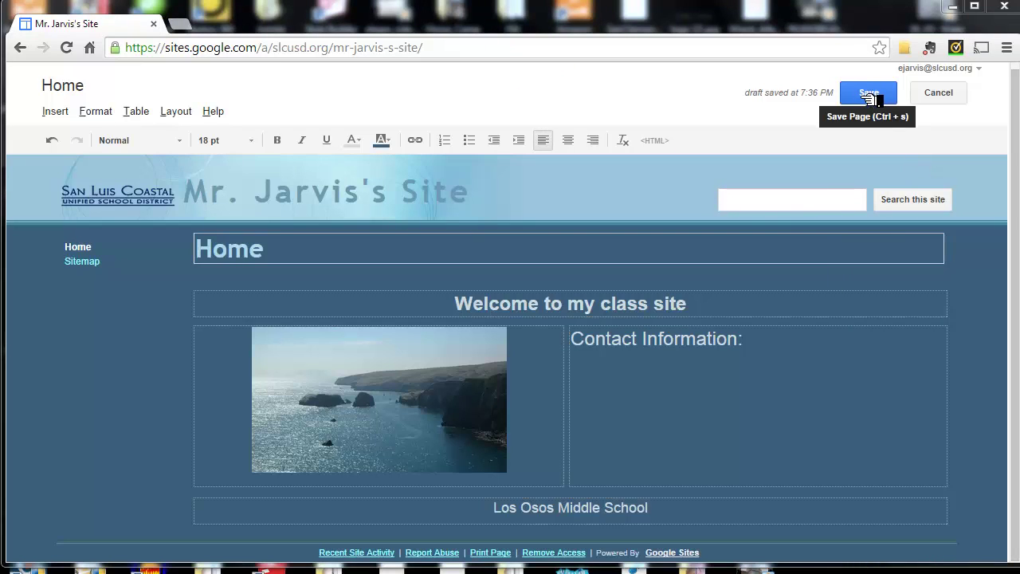
Save the edited Home page
{"action": "left_click", "coordinate": [869, 95]}
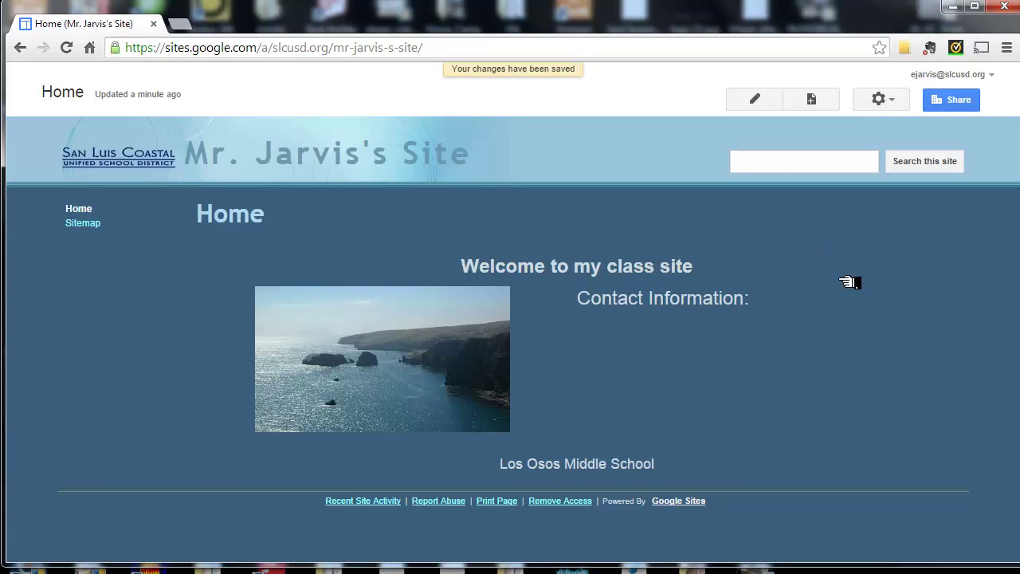
{"action": "mouse_move", "coordinate": [837, 287]}
{"action": "left_mouse_down"}
{"action": "mouse_move", "coordinate": [837, 258]}
{"action": "mouse_move", "coordinate": [762, 120]}
{"action": "left_mouse_up"}
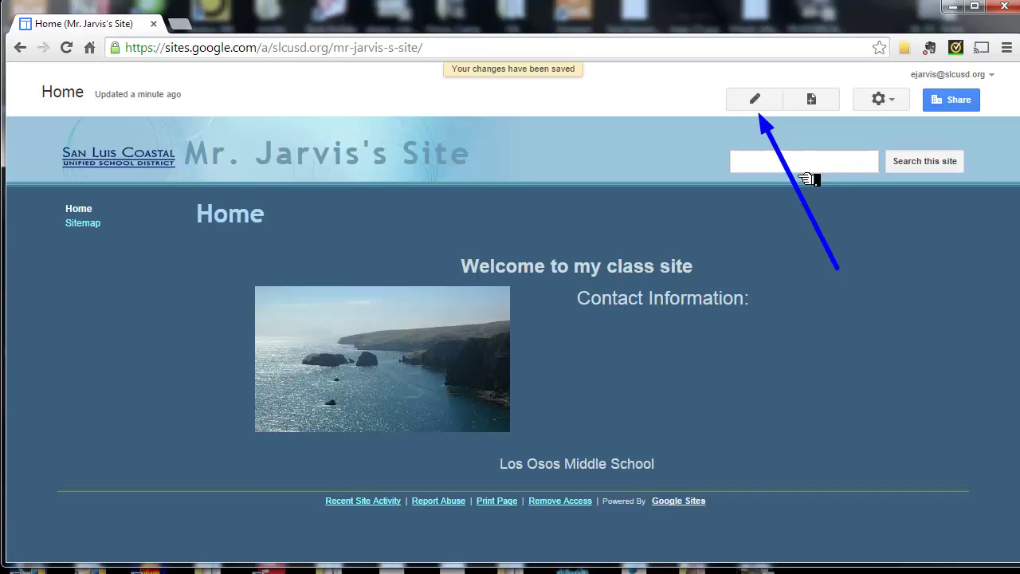
{"action": "left_click_drag", "start_coordinate": [856, 198], "coordinate": [820, 119]}
{"action": "left_click_drag", "start_coordinate": [920, 215], "coordinate": [893, 126]}
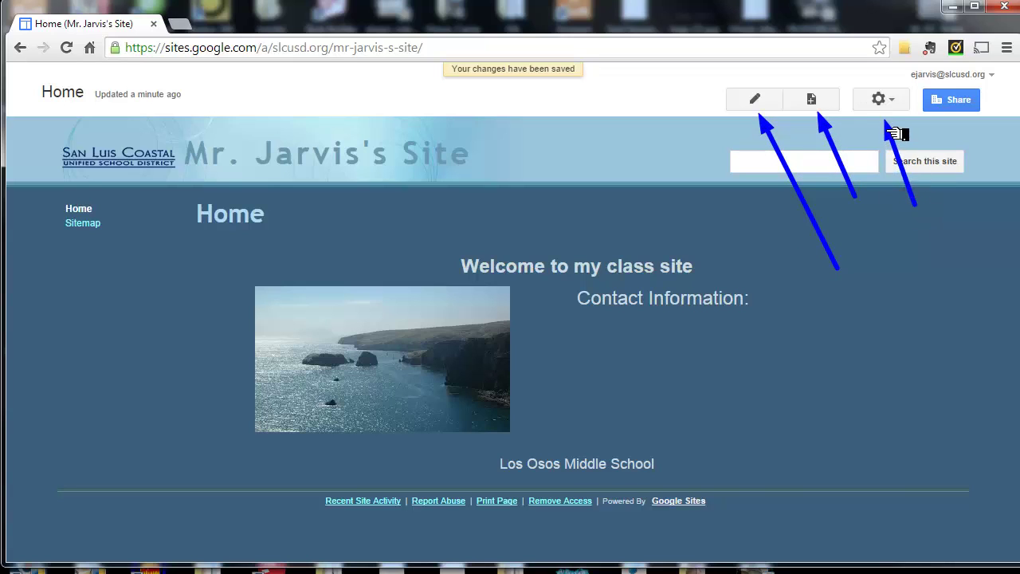
{"action": "left_click", "coordinate": [896, 98]}
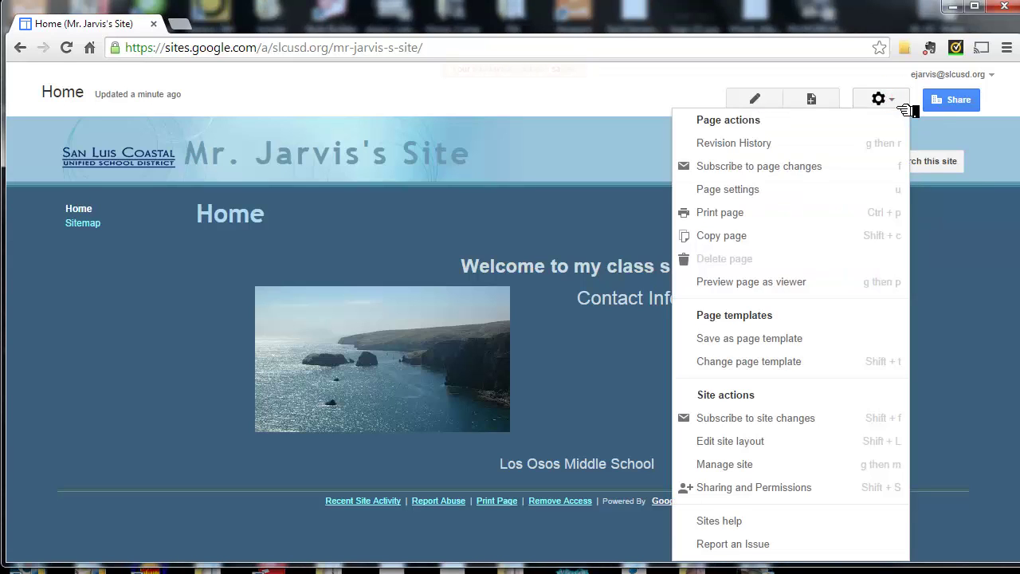
{"action": "left_click", "coordinate": [982, 208]}
{"action": "left_click_drag", "start_coordinate": [980, 194], "coordinate": [966, 155]}
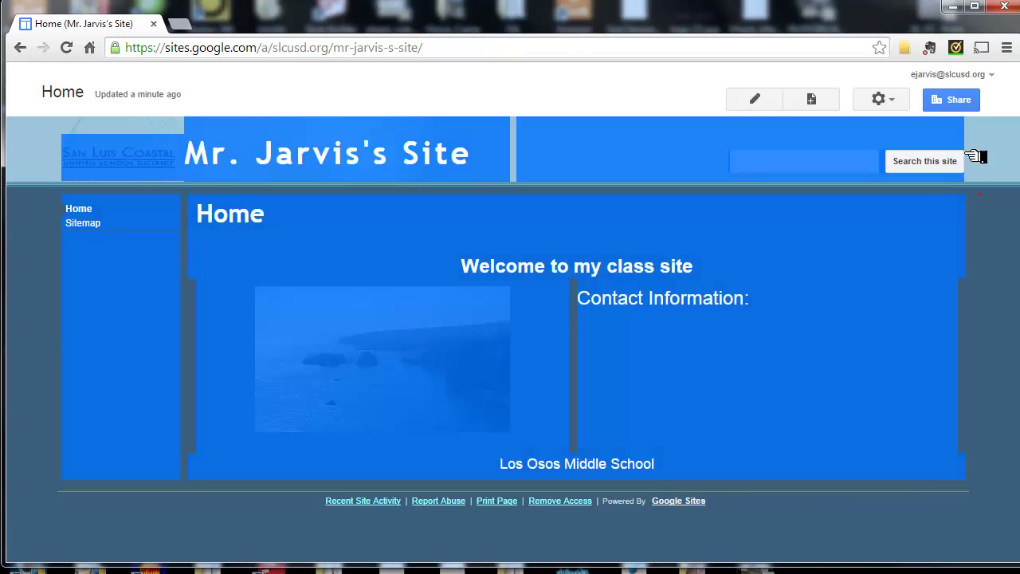
{"action": "left_click", "coordinate": [983, 160]}
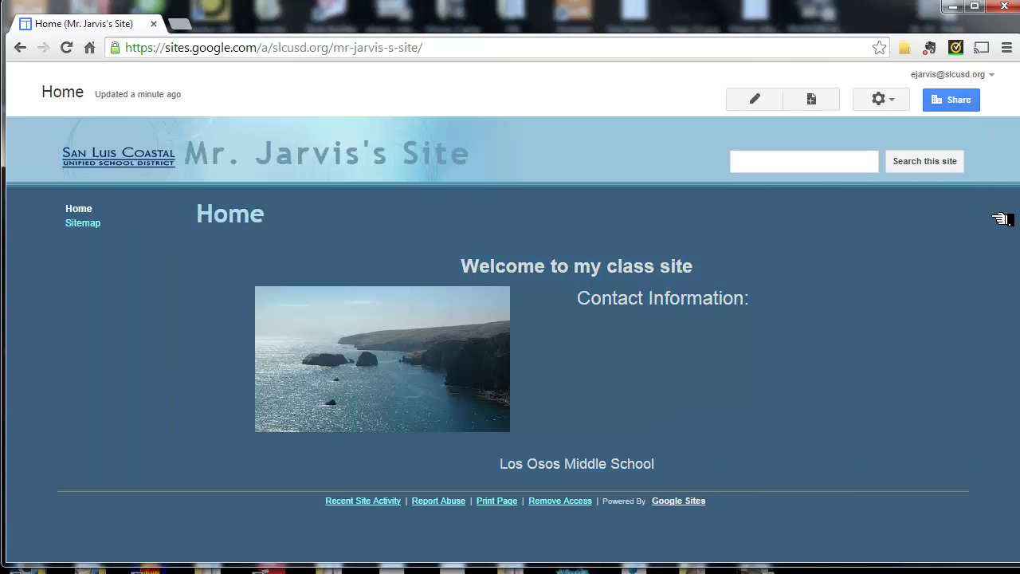